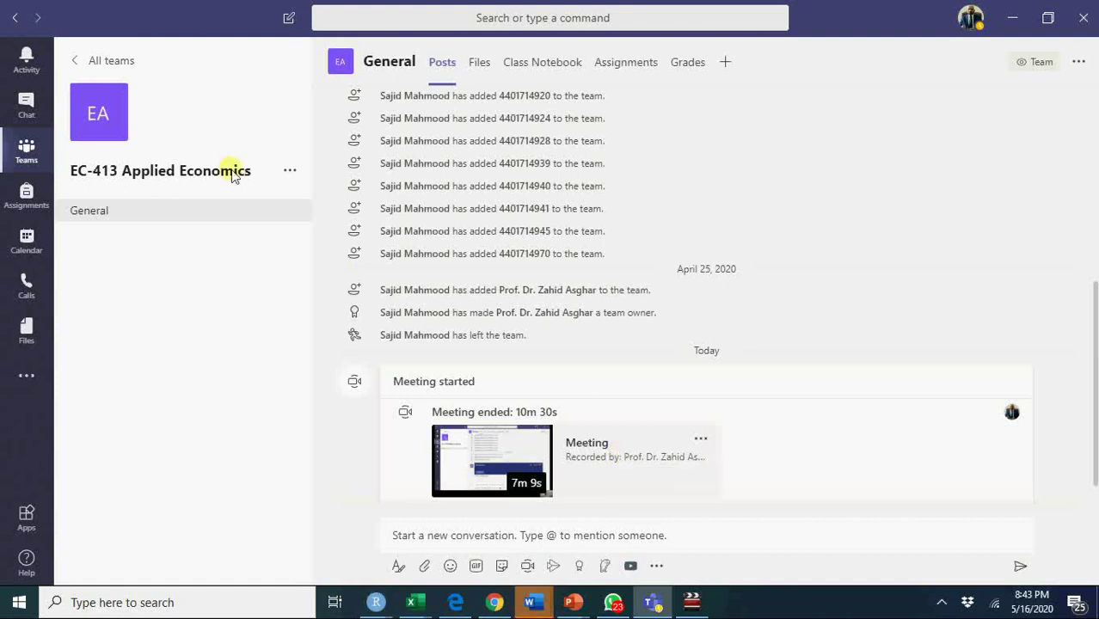
- In EC-413's Manage team member list, give the third student the AE tag
click(290, 170)
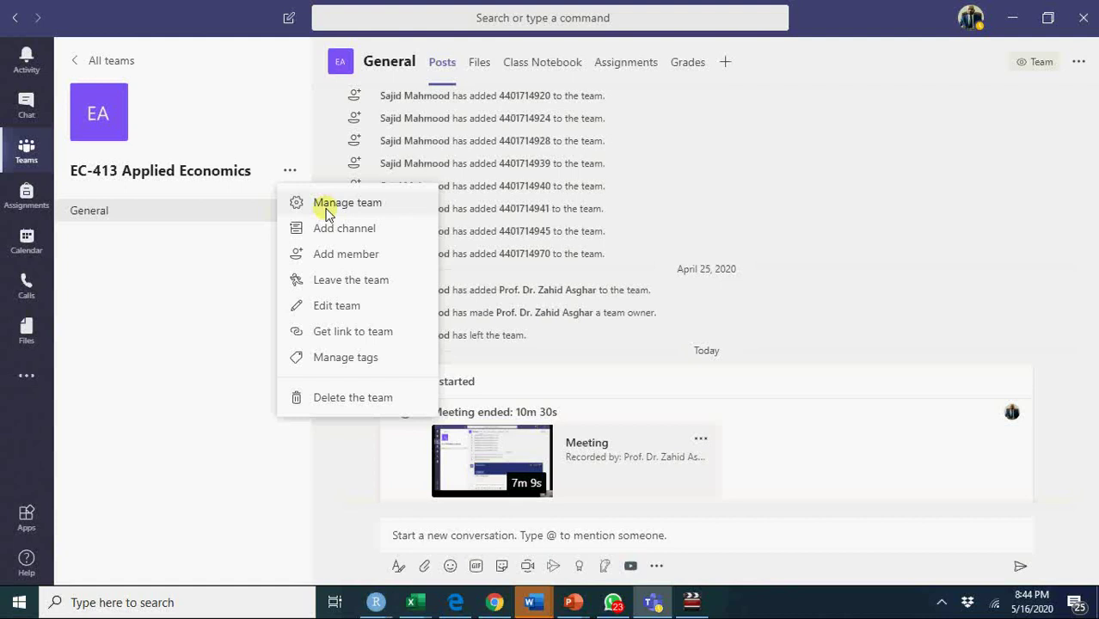
click(326, 213)
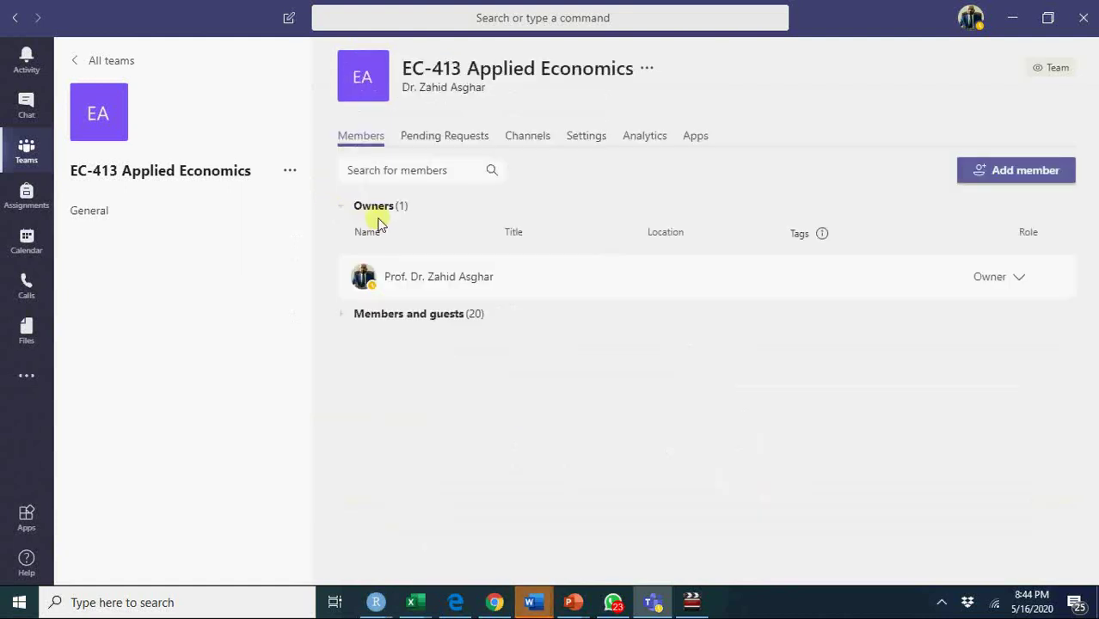
click(411, 316)
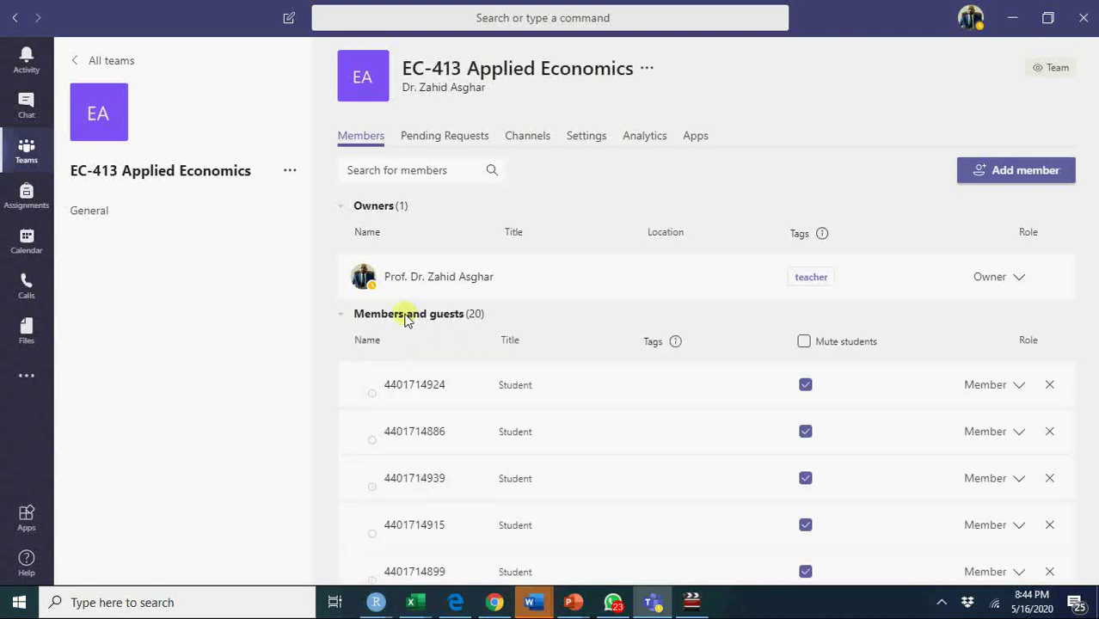
mouse_move(675, 346)
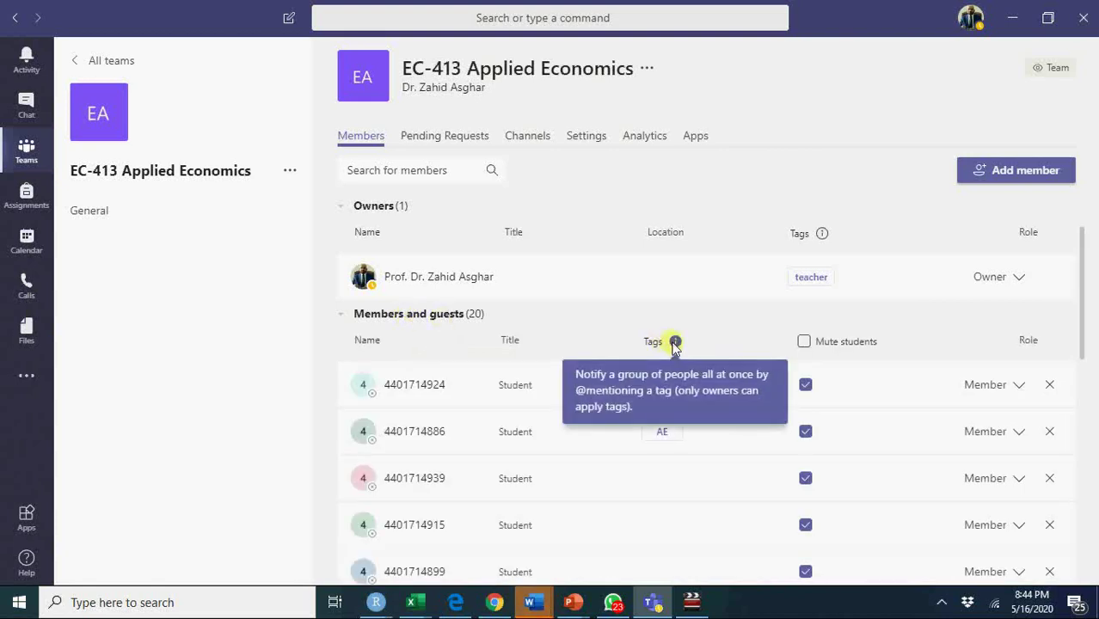
mouse_move(654, 484)
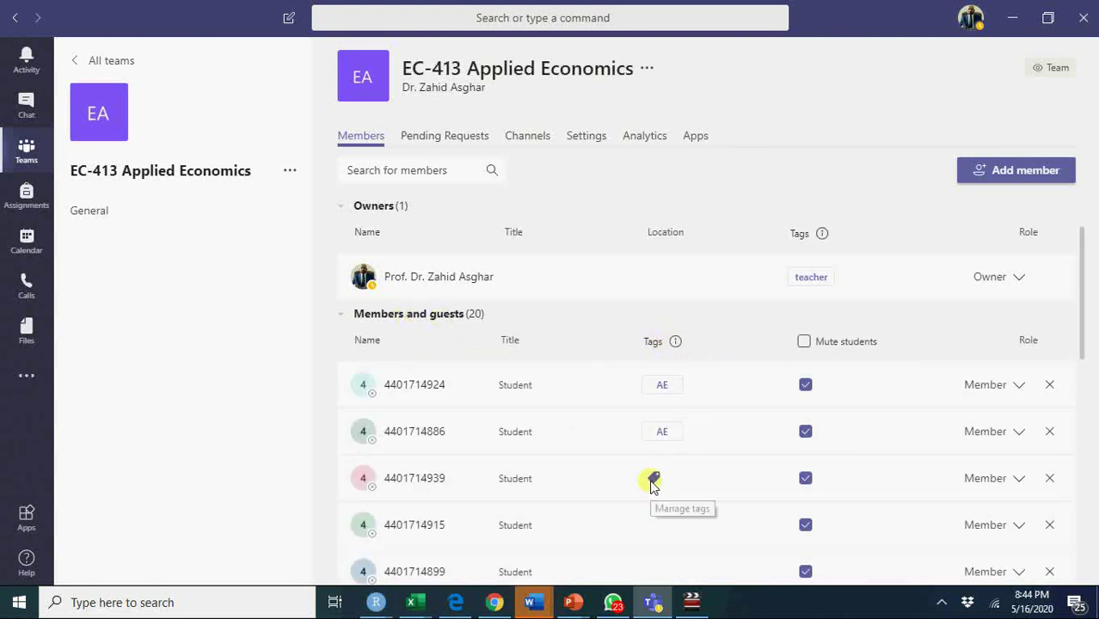
click(654, 482)
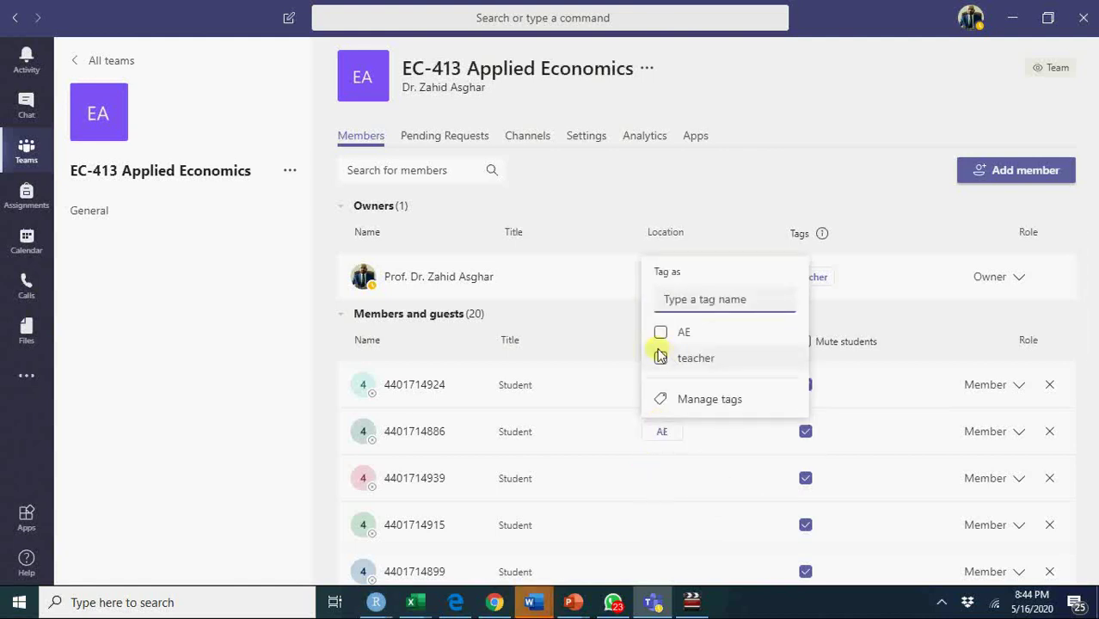
click(660, 332)
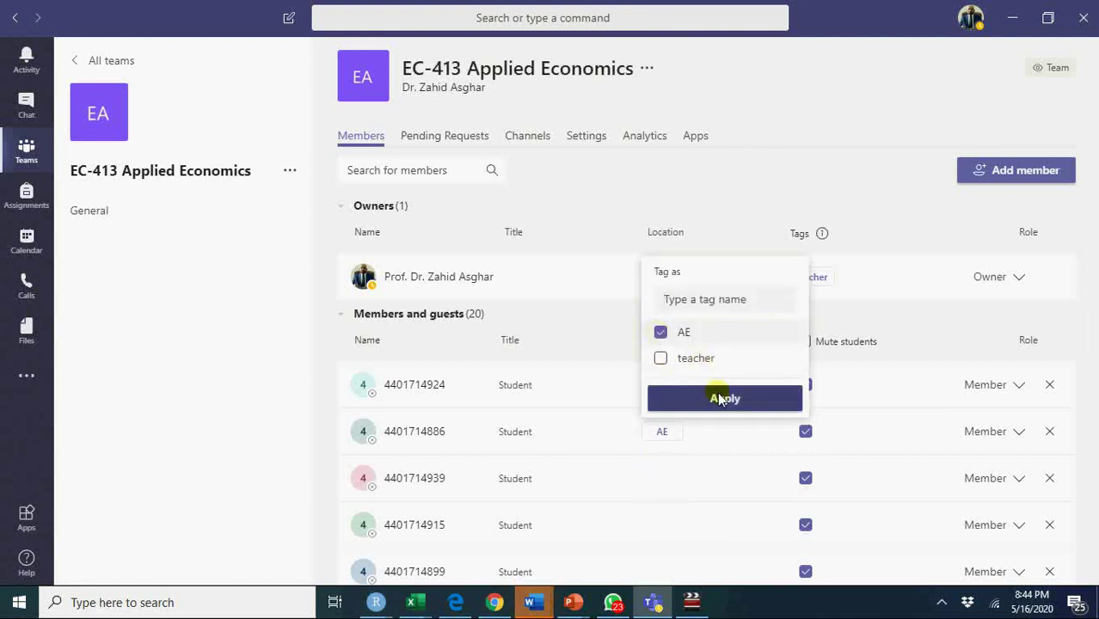
click(719, 398)
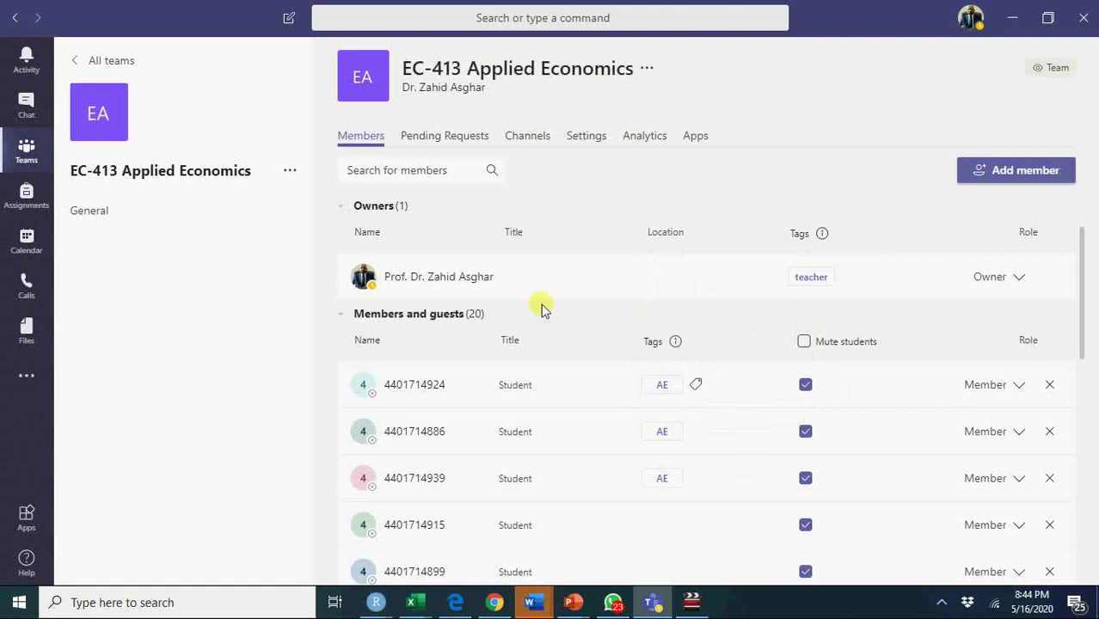
click(145, 214)
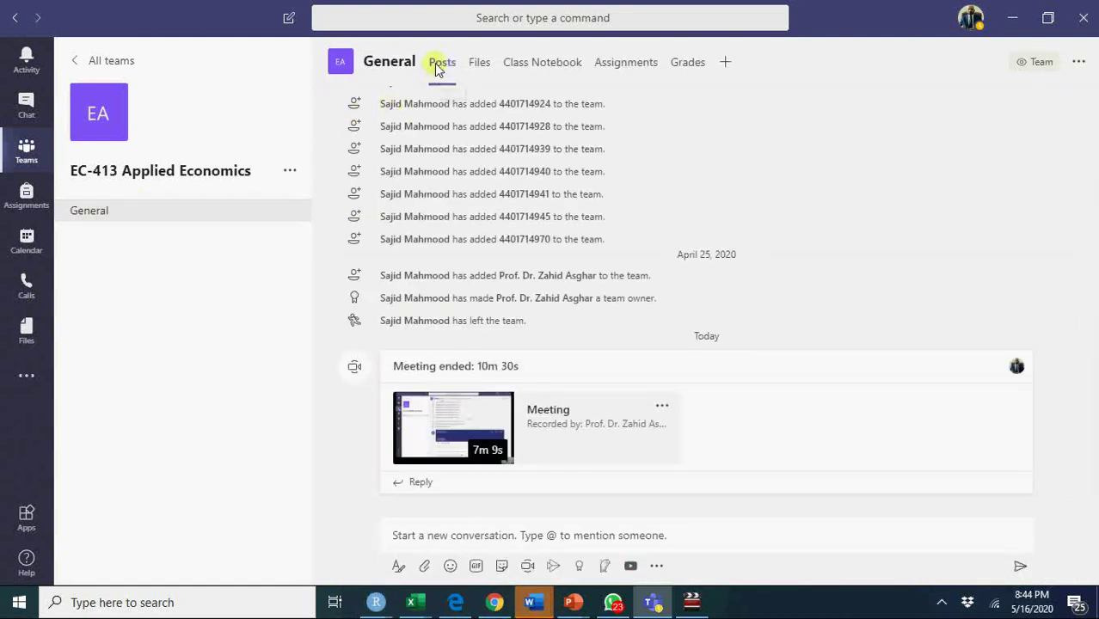
click(494, 539)
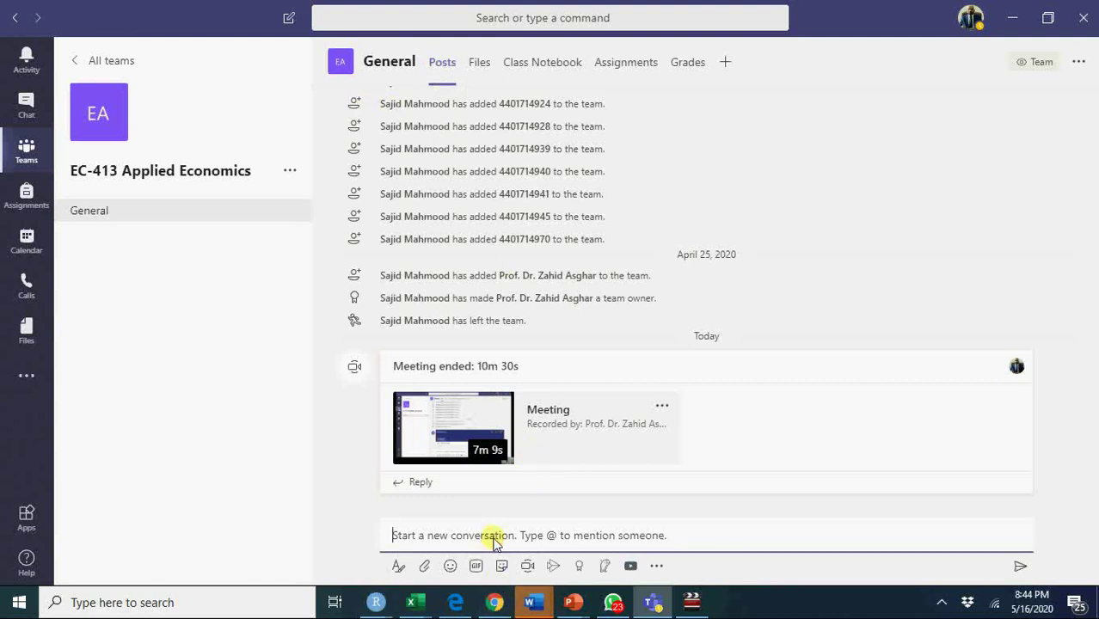
text(@s)
key(BackSpace)
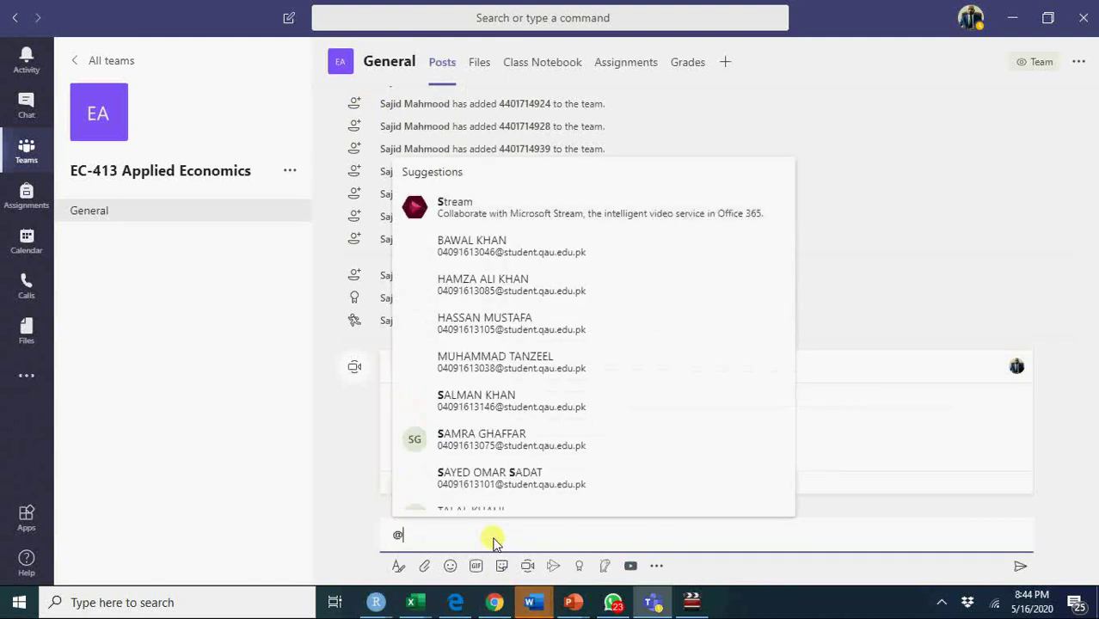
text(AE)
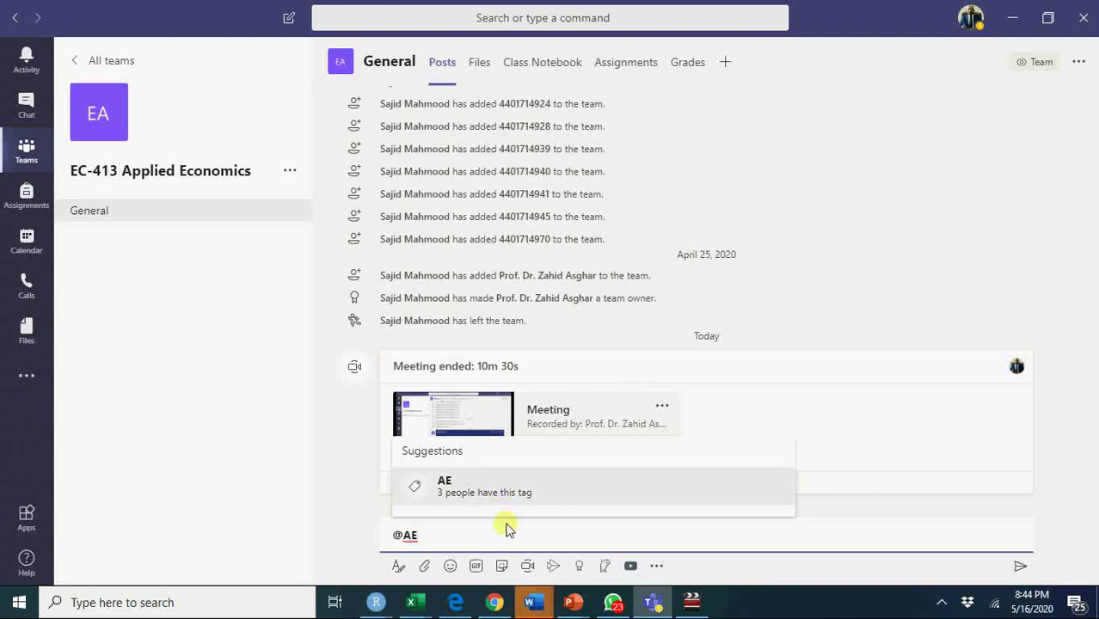
key(BackSpace)
key(BackSpace)
key(BackSpace)
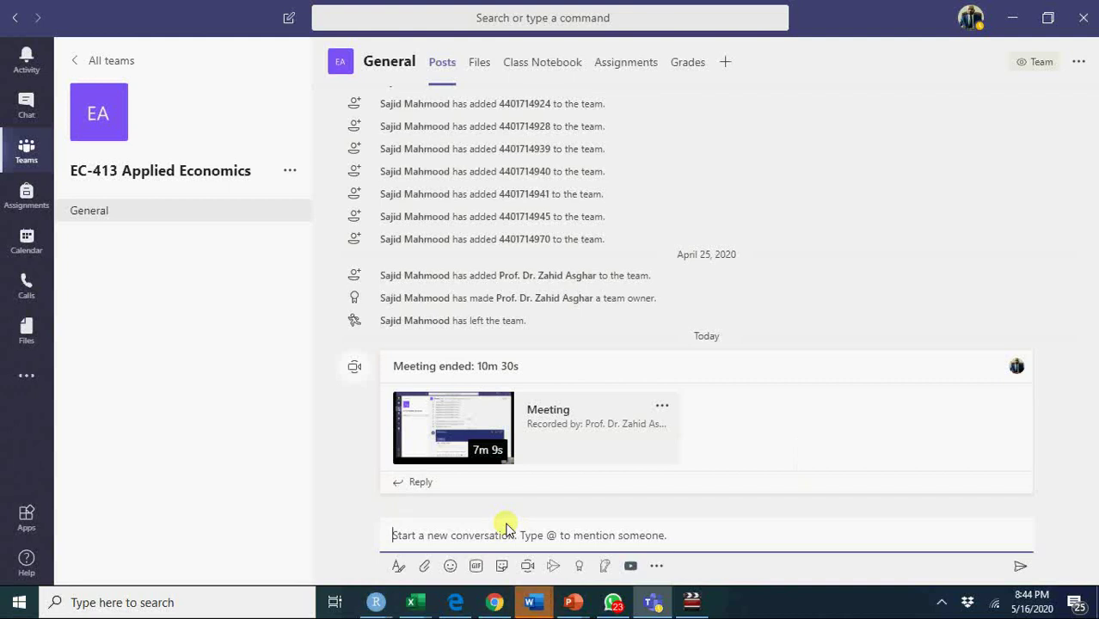
- In EC-413's Members and guests list, mute all students, then unmute them again
click(292, 171)
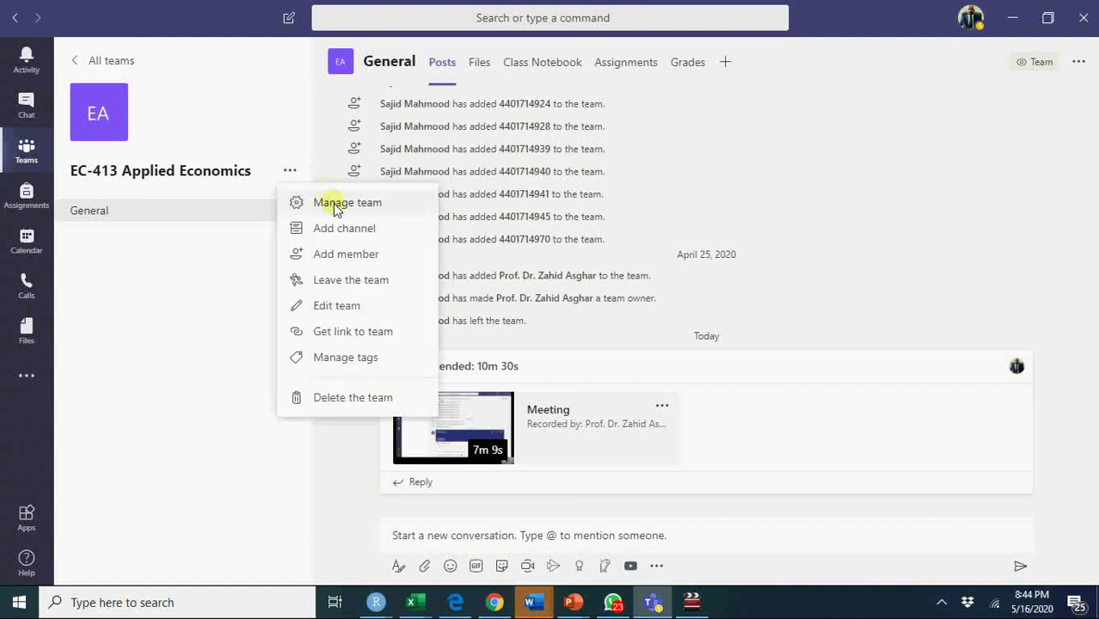
click(298, 206)
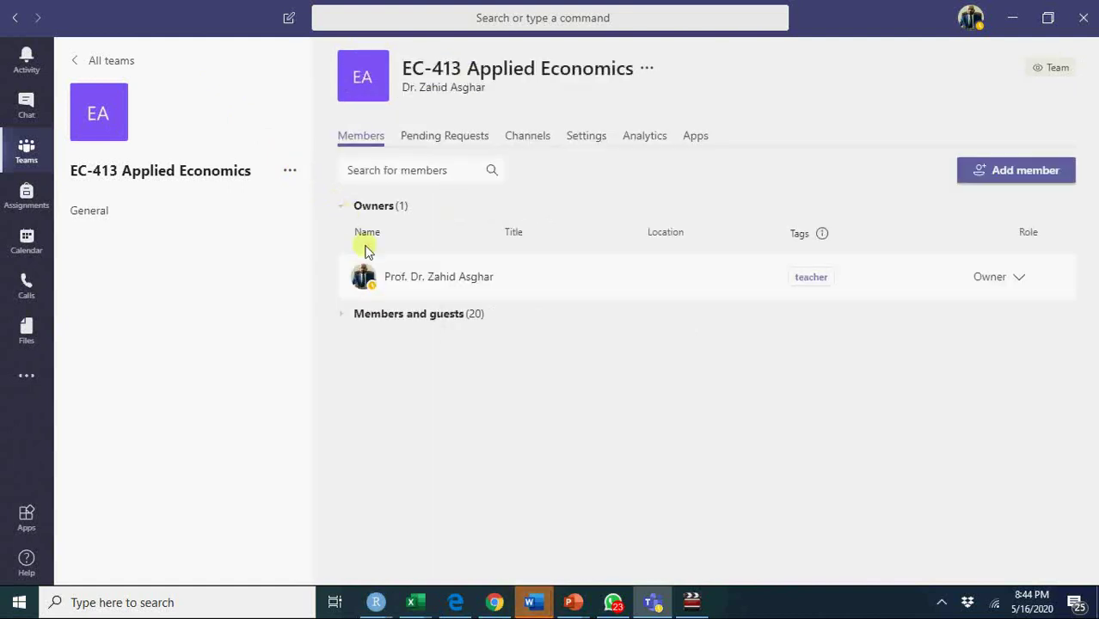
click(406, 315)
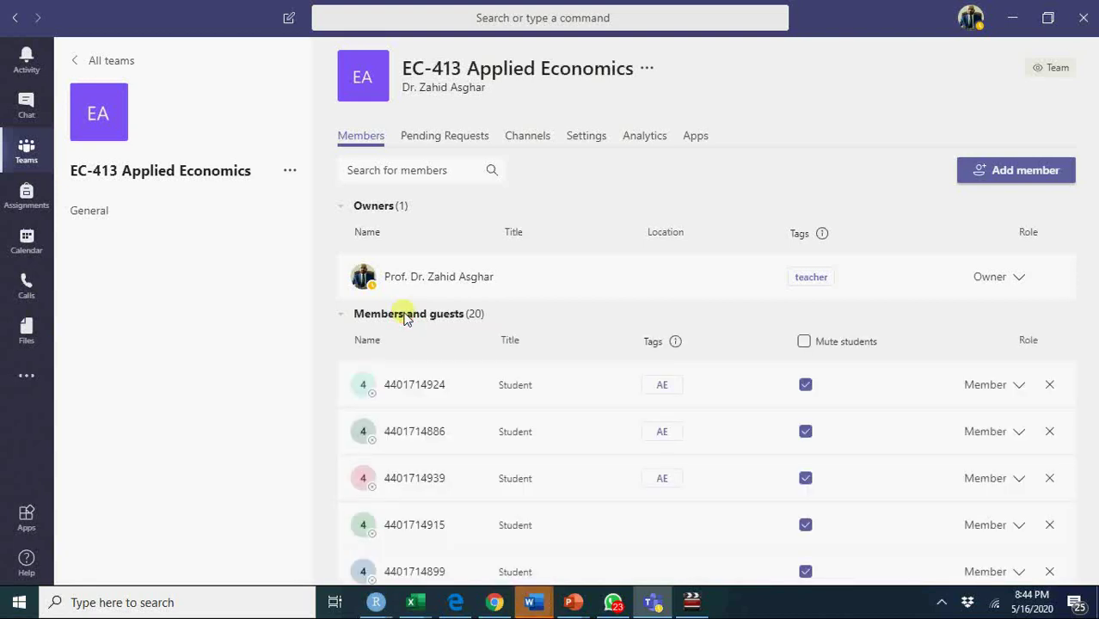
click(803, 343)
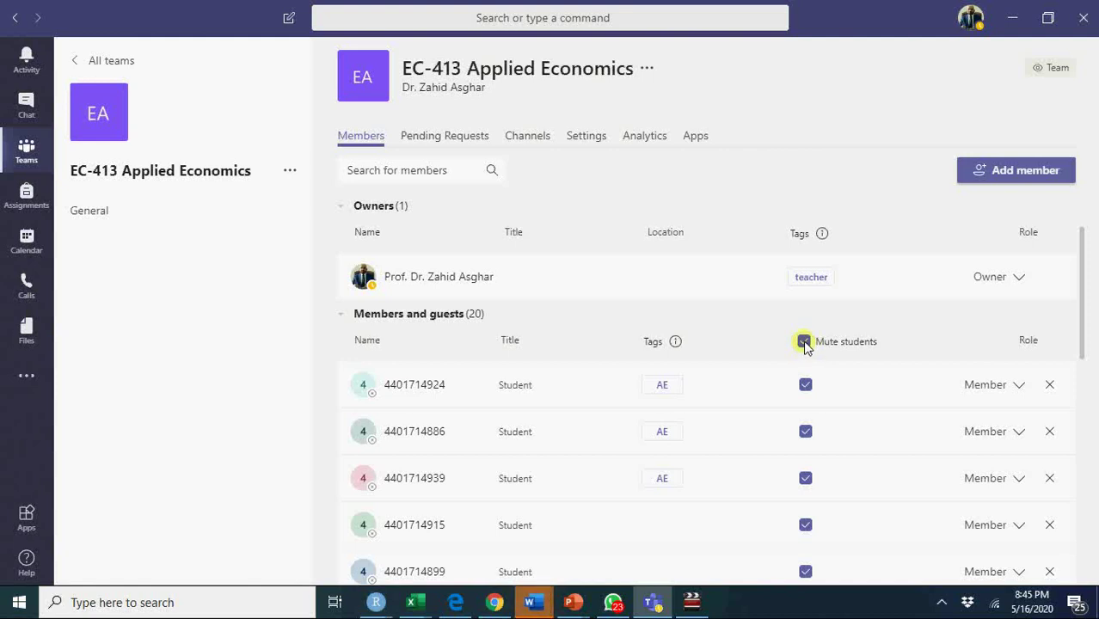
click(804, 343)
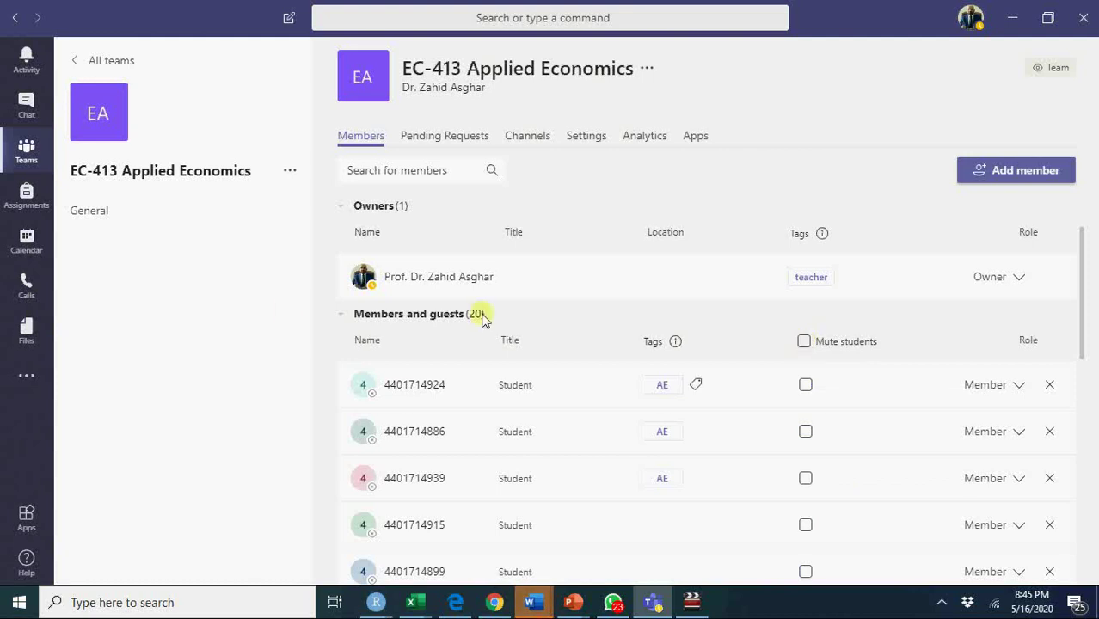
- Start a Meet now instant meeting from the General channel
click(225, 209)
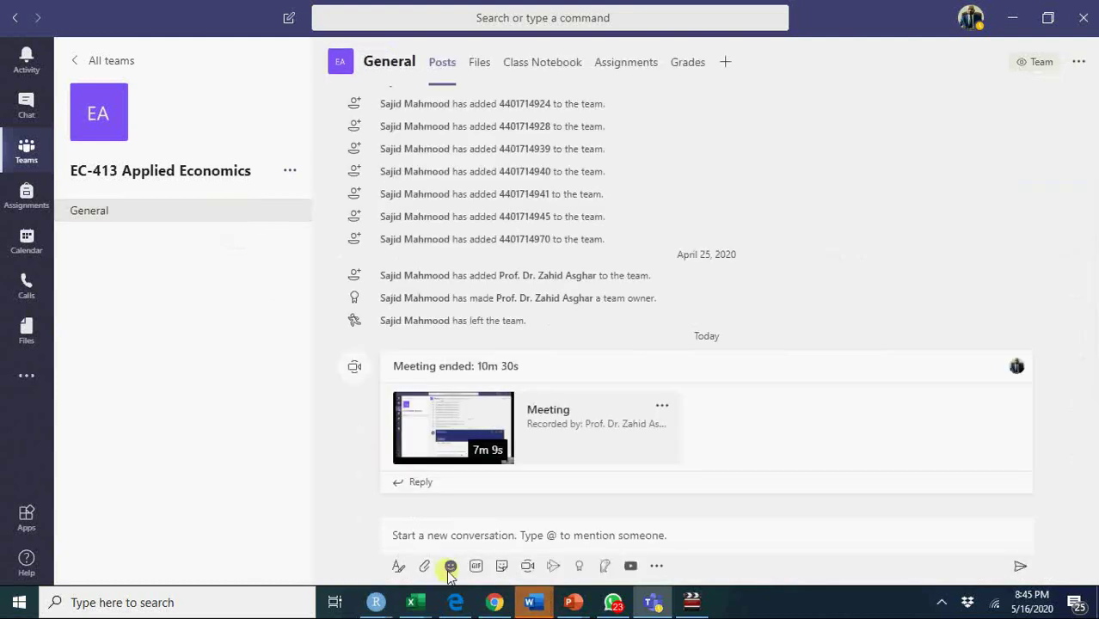
click(527, 566)
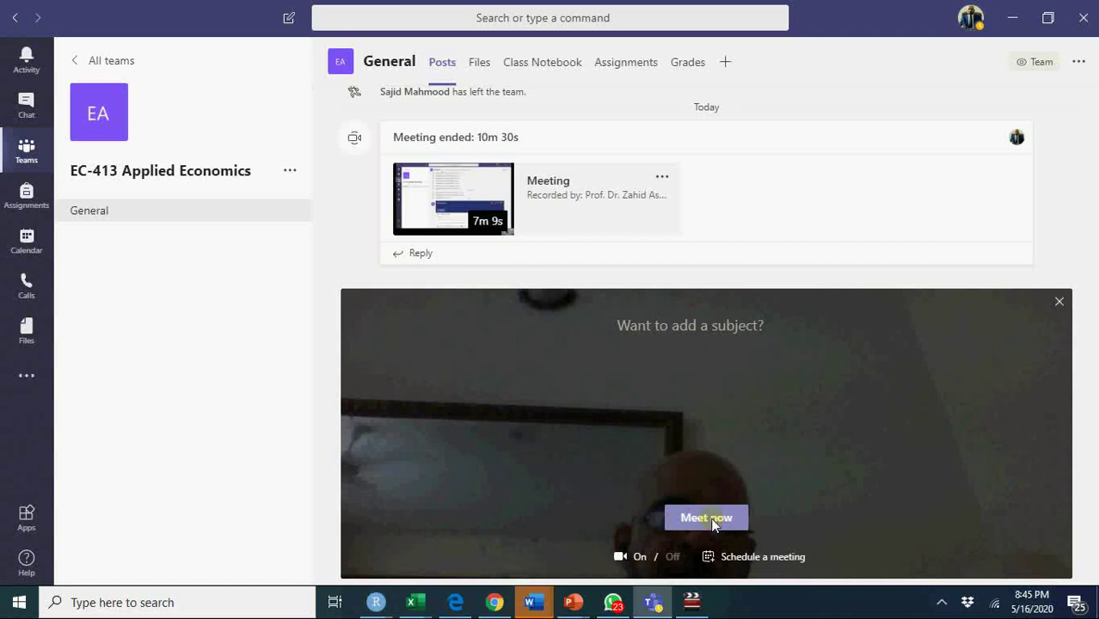
click(710, 520)
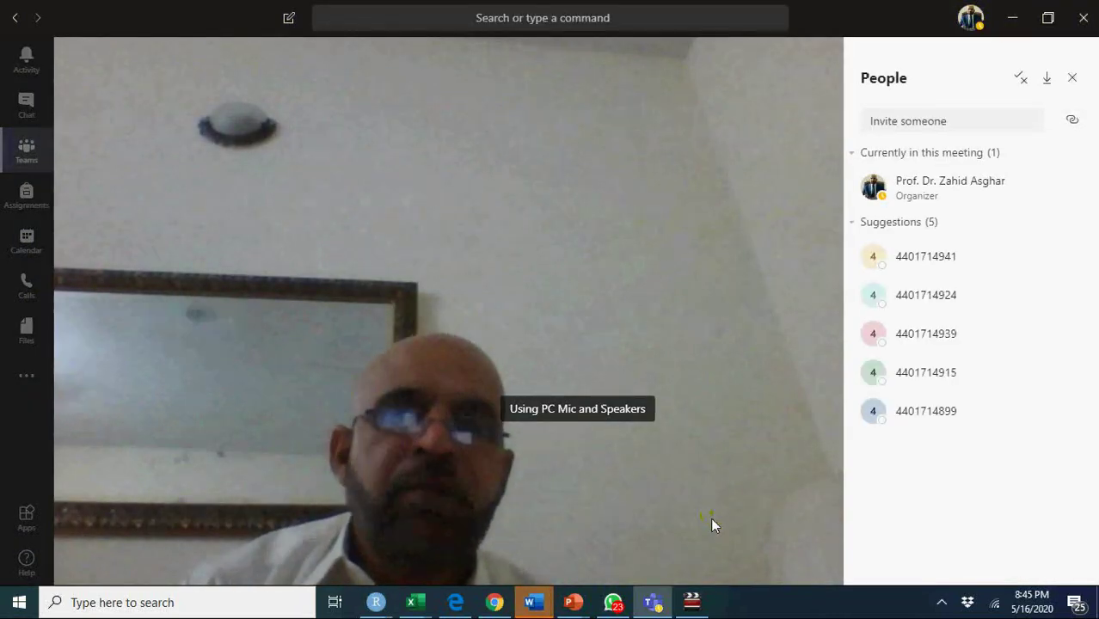
- Hide the meeting's participants list, then show it again
mouse_move(639, 470)
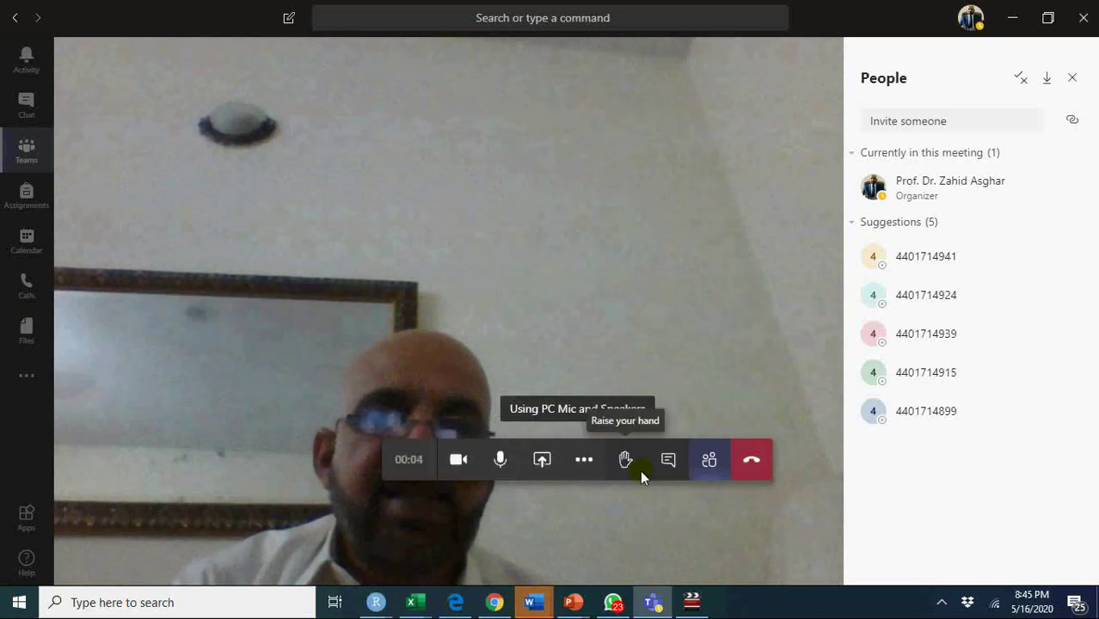
click(709, 466)
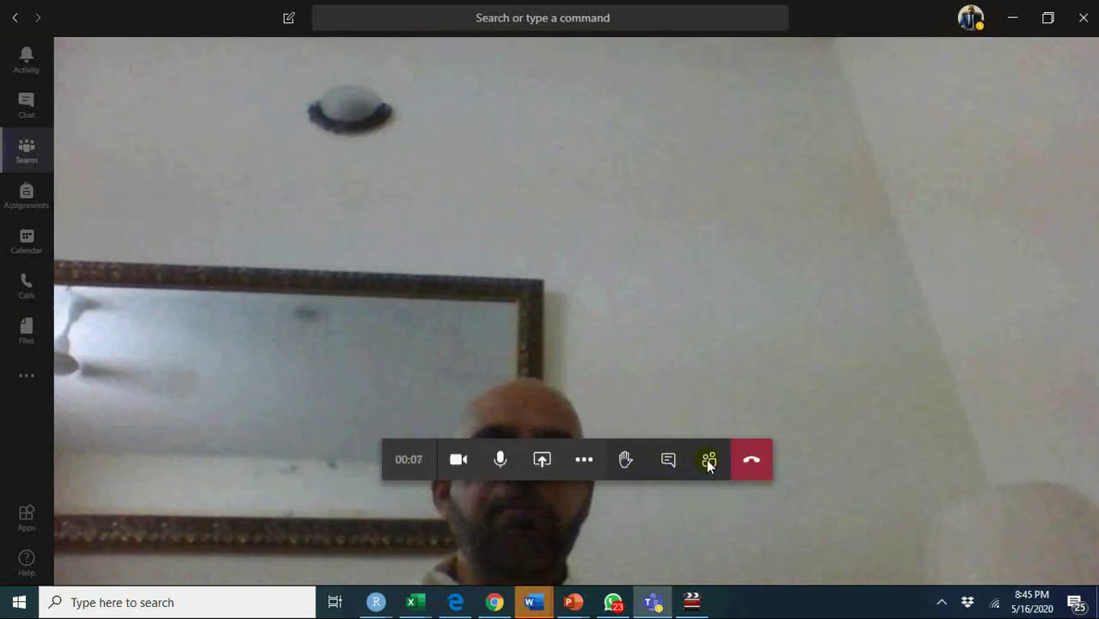
click(708, 466)
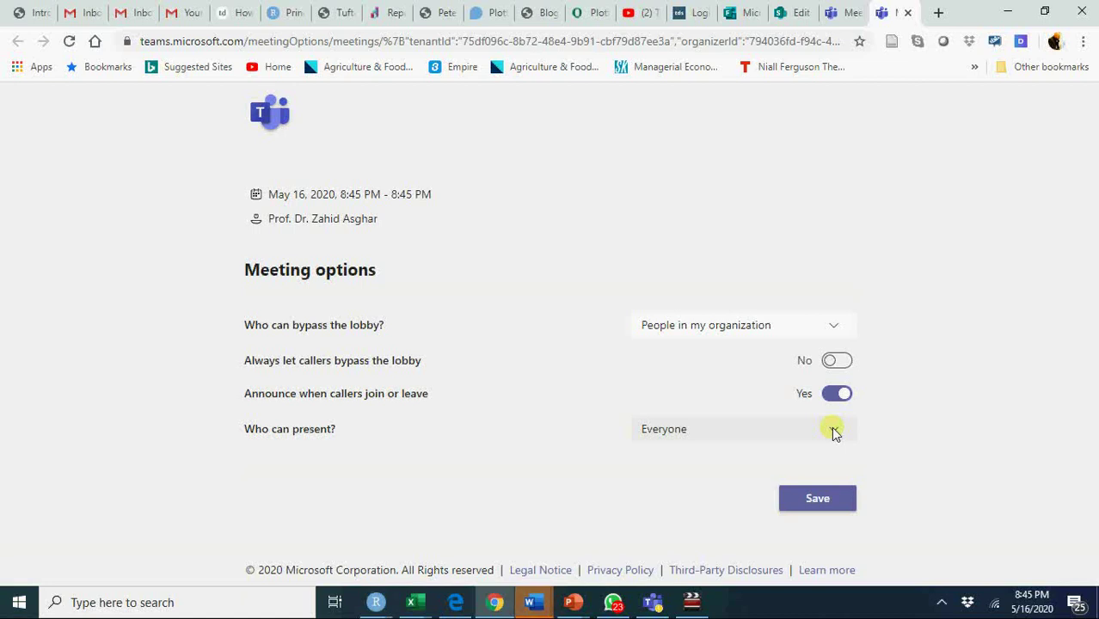
- Change Who can present? to Only me, save, and return to the meeting
click(833, 433)
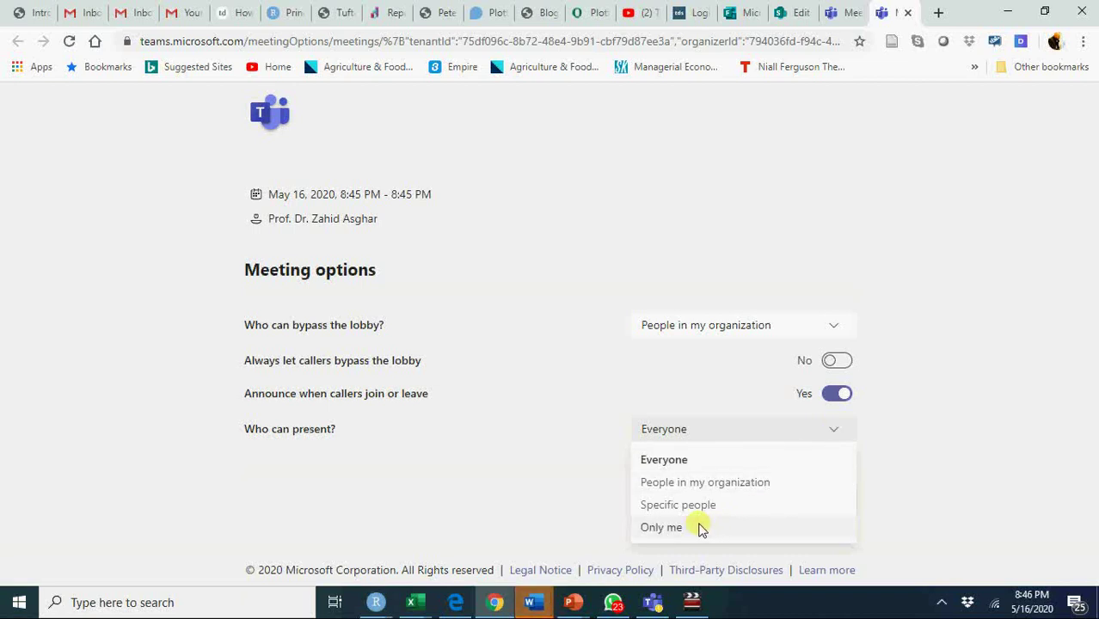
click(699, 528)
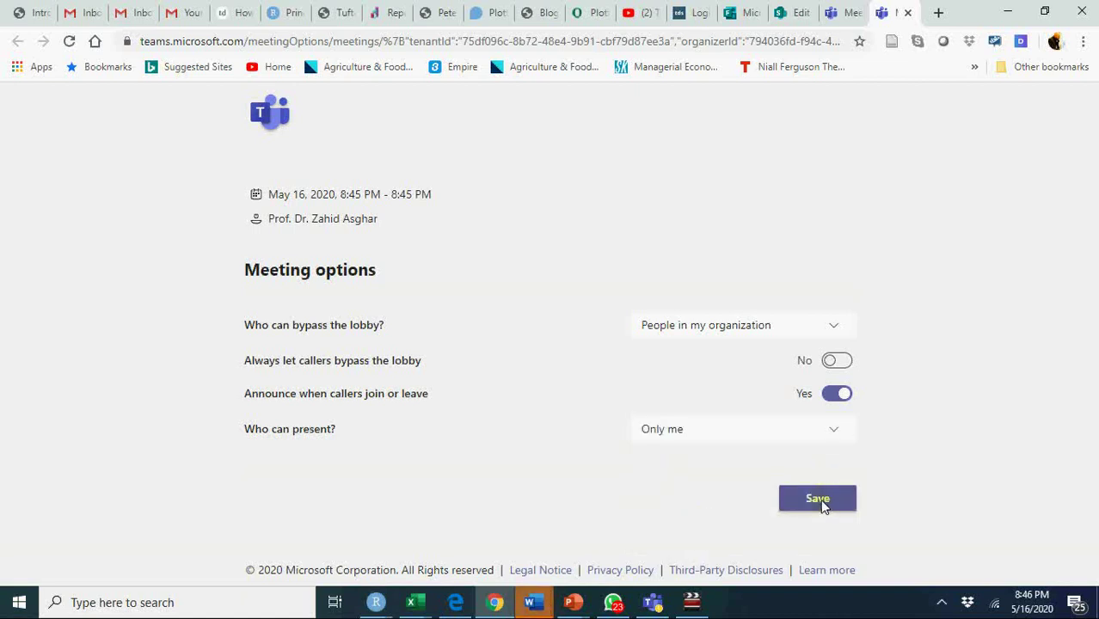
click(820, 506)
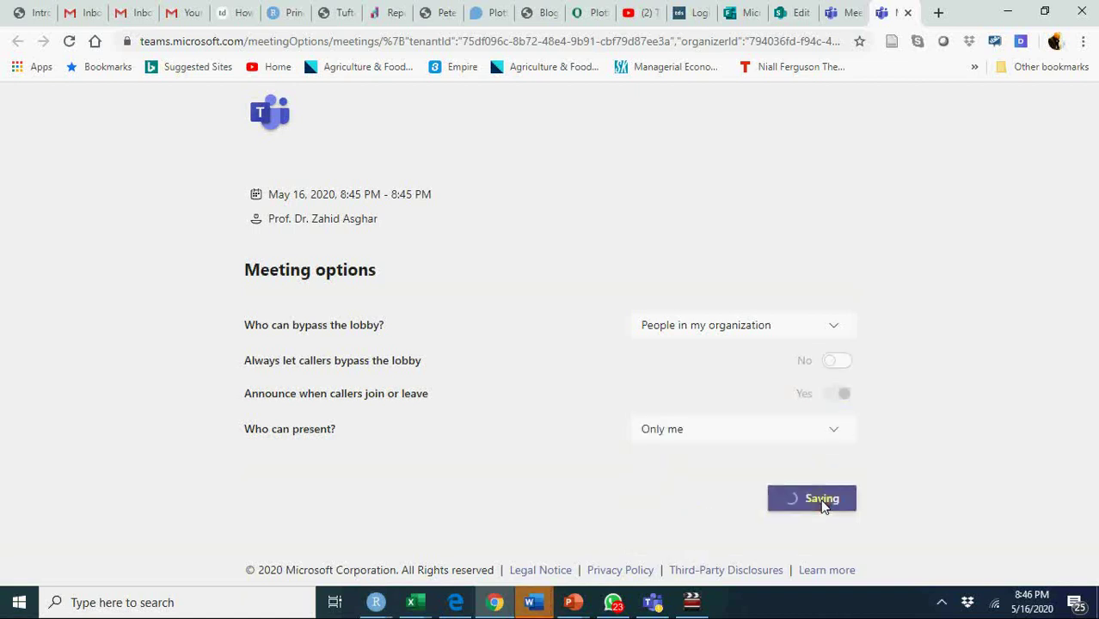
click(651, 605)
- Open the meeting's More actions menu while the People pane is shown
mouse_move(662, 419)
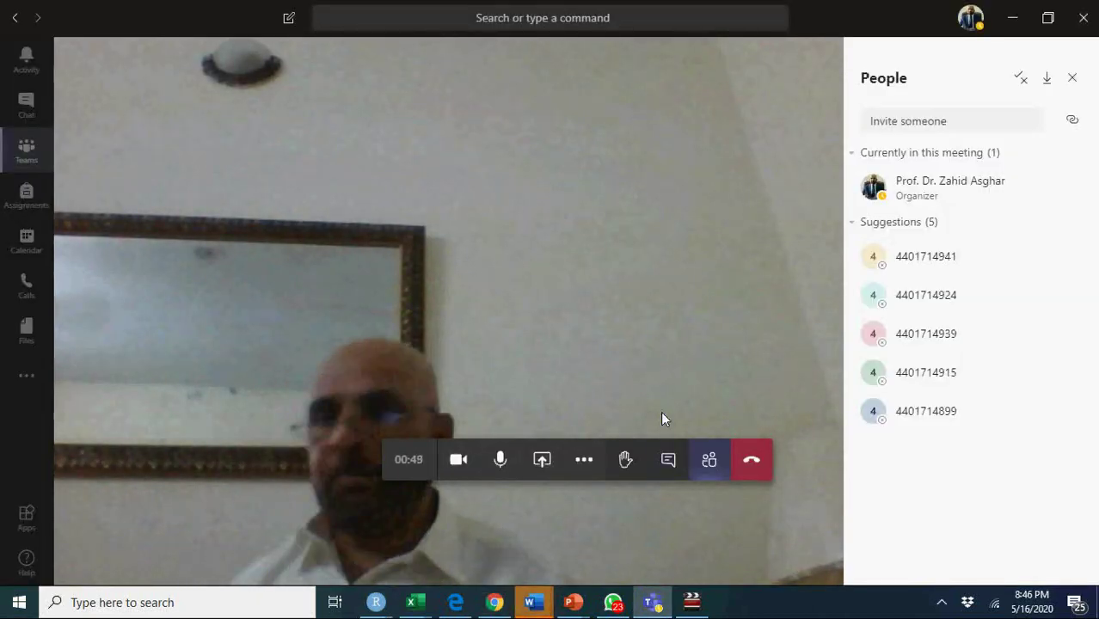
mouse_move(693, 392)
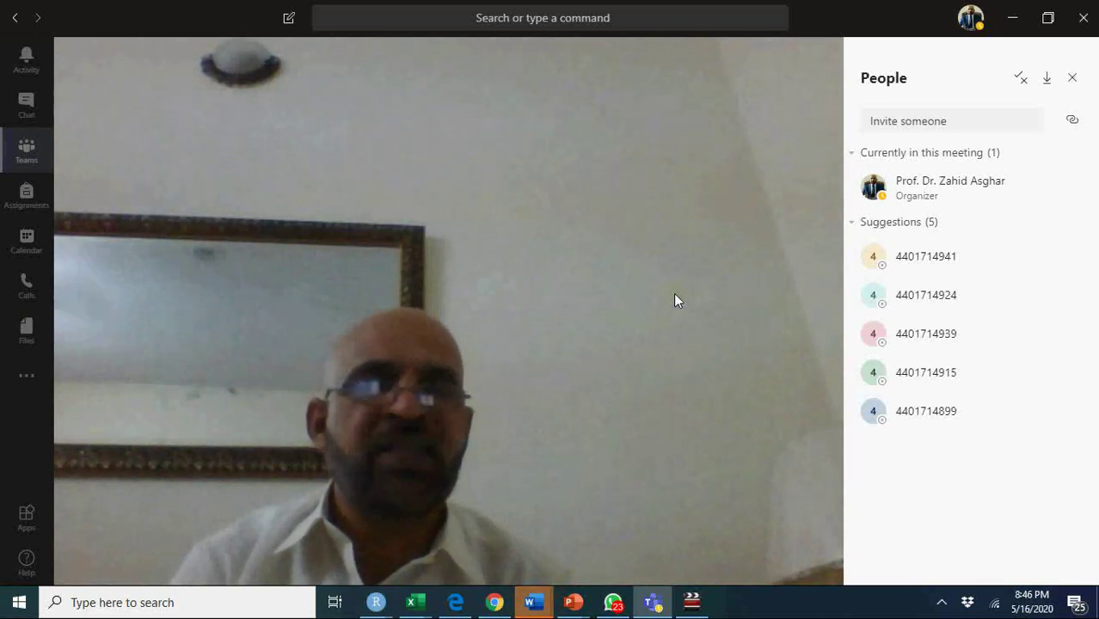
mouse_move(683, 301)
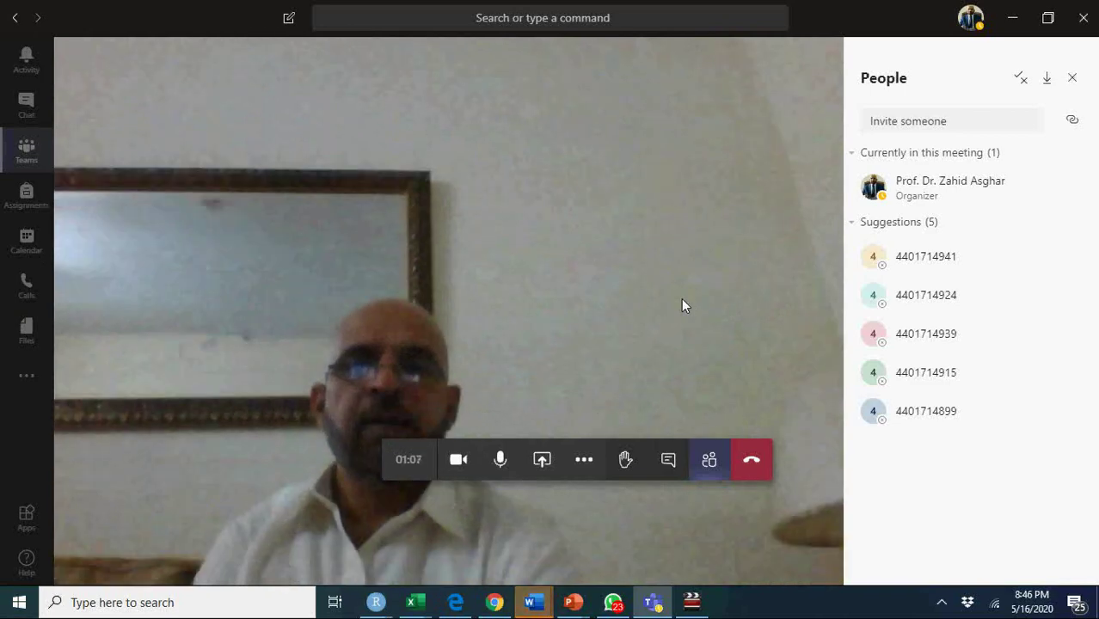
click(583, 462)
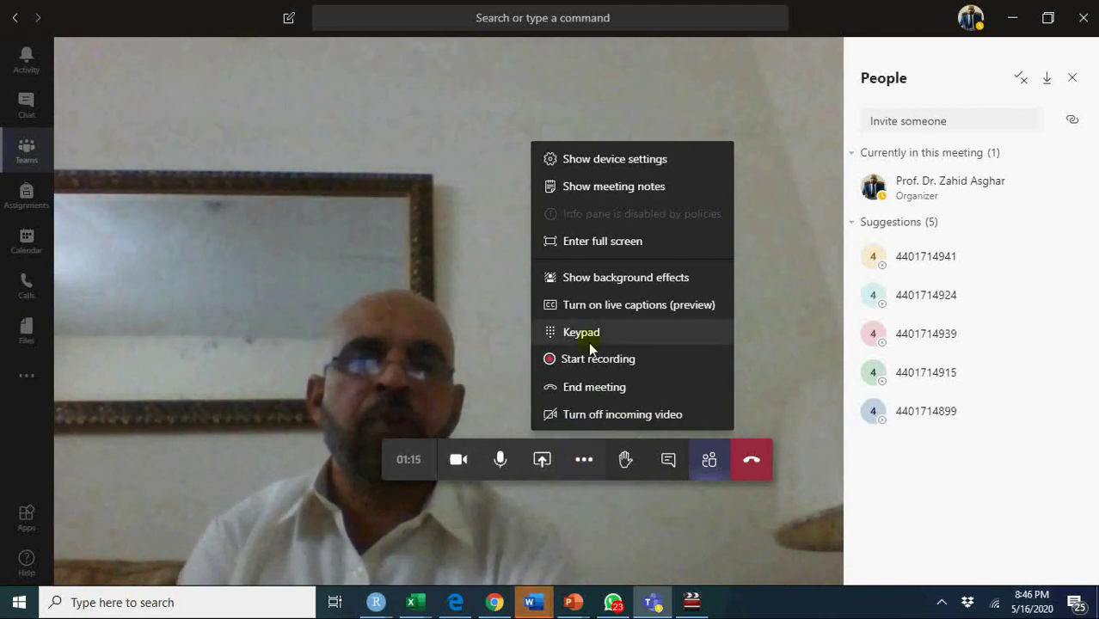
- Apply the Blur background effect to the camera video and close Background settings
click(588, 290)
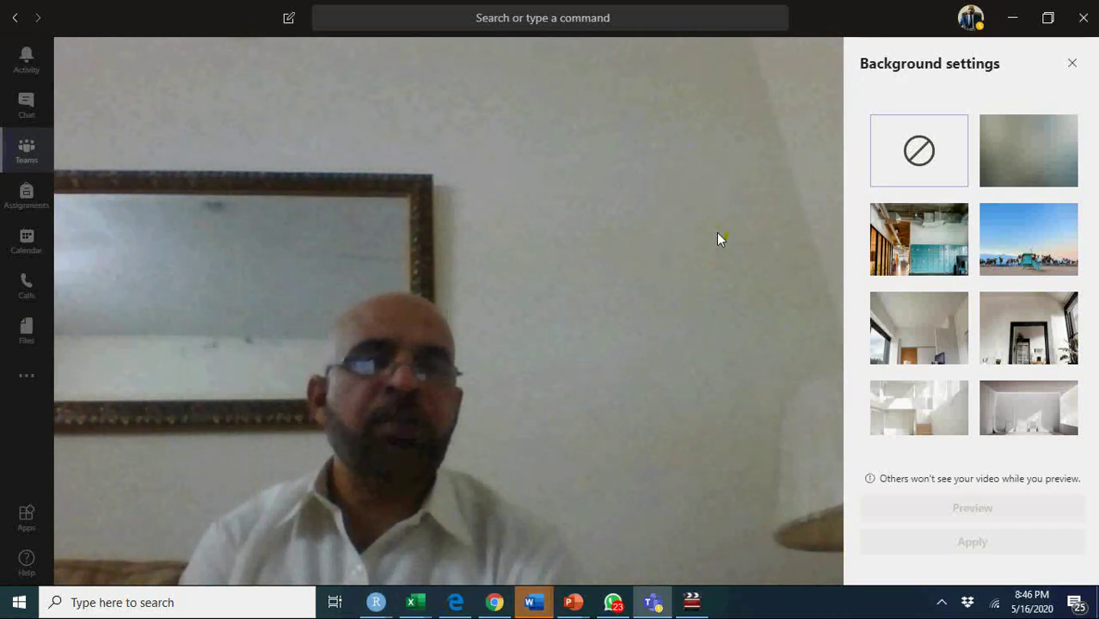
click(1047, 144)
click(944, 542)
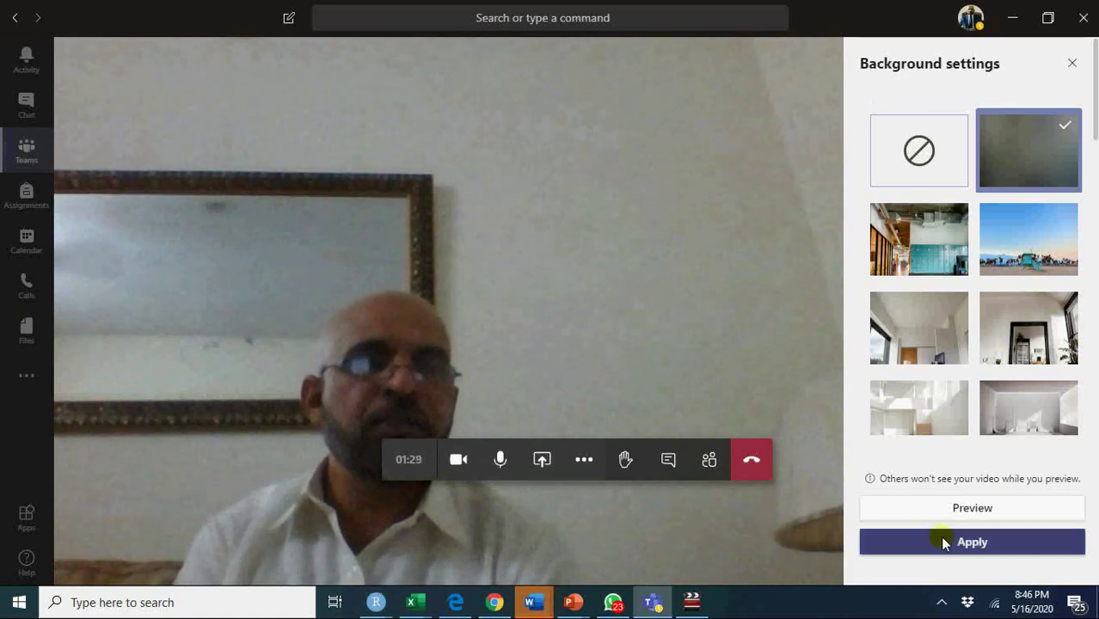
click(942, 542)
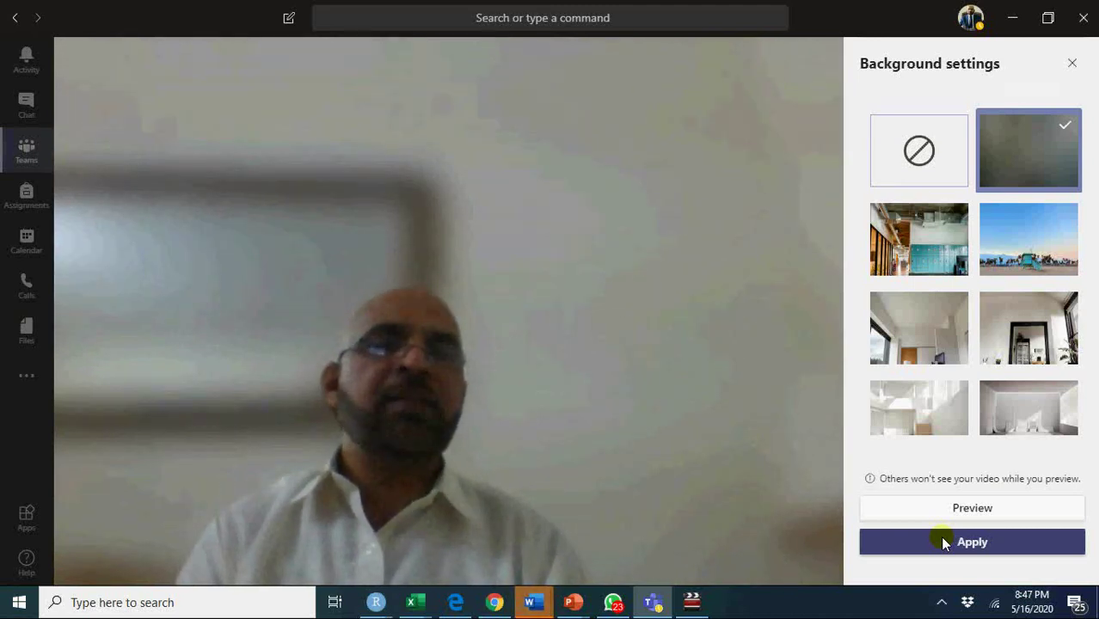
mouse_move(809, 419)
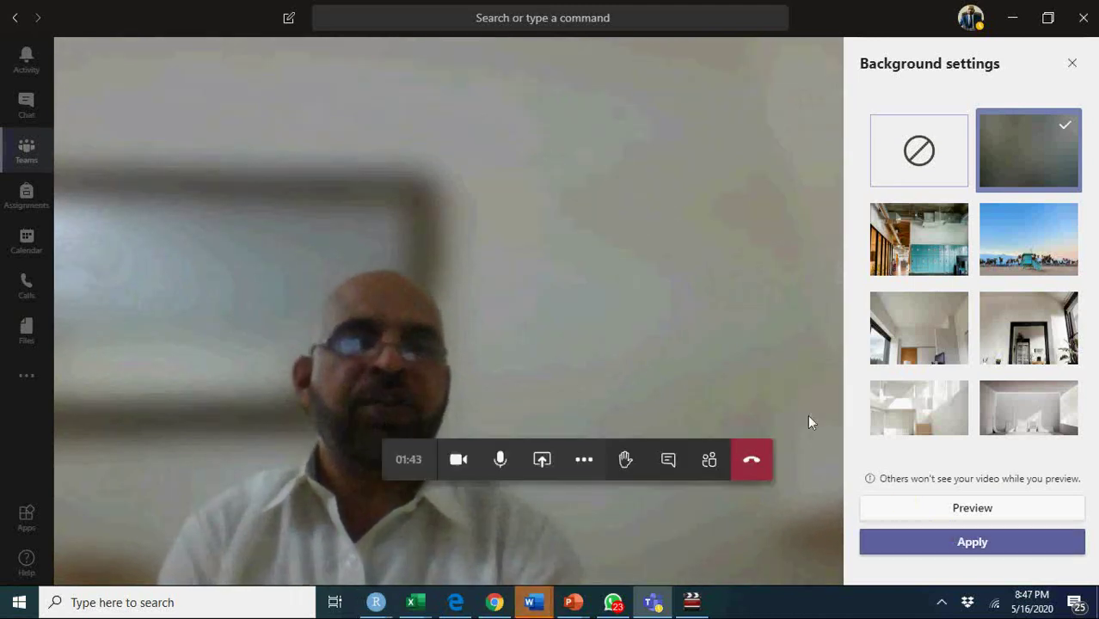
click(874, 543)
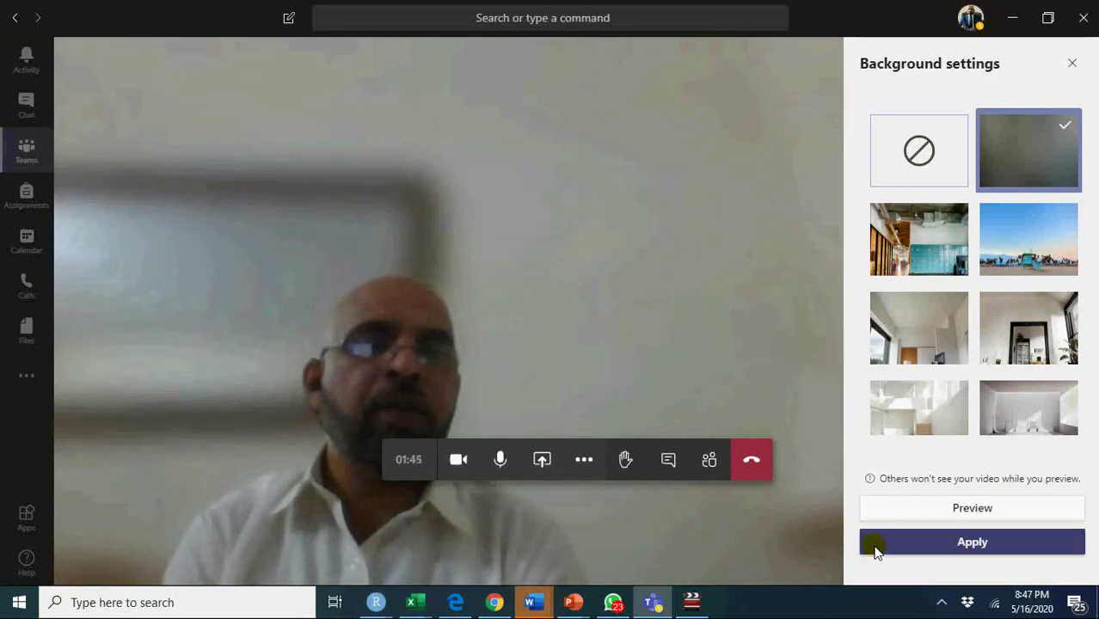
click(1073, 66)
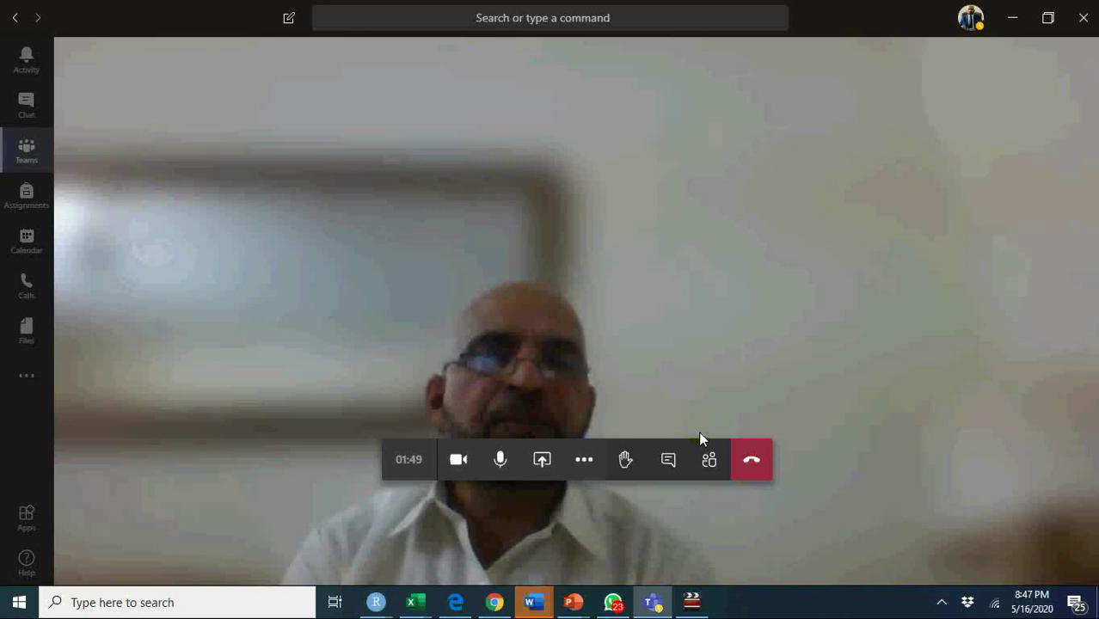
- Raise the hand, show participants, then toggle the hand several times, ending lowered
click(625, 464)
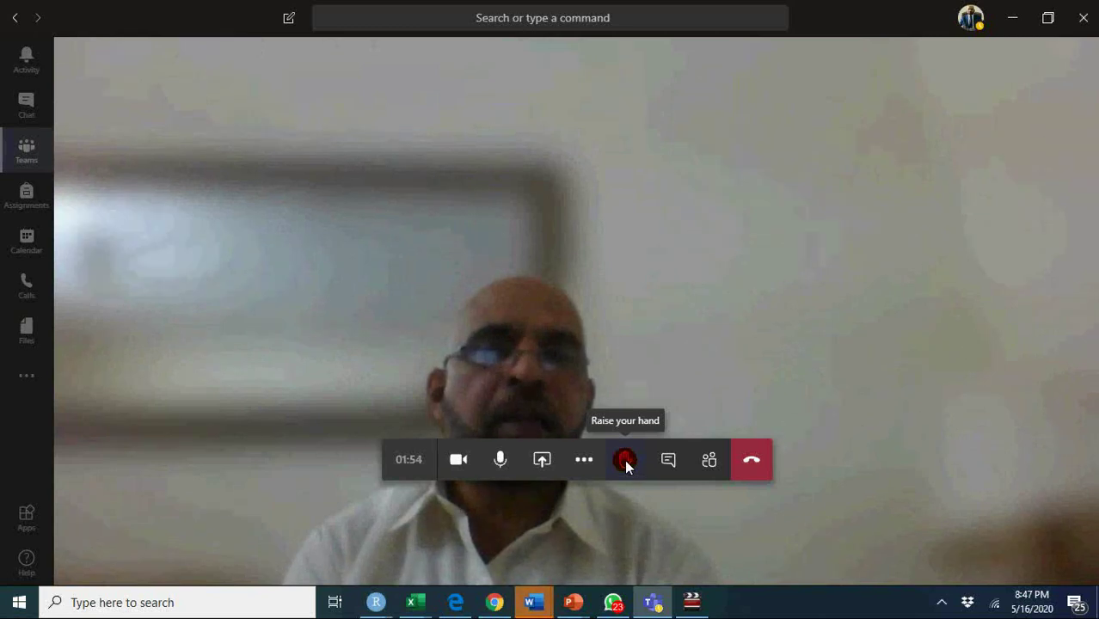
click(705, 464)
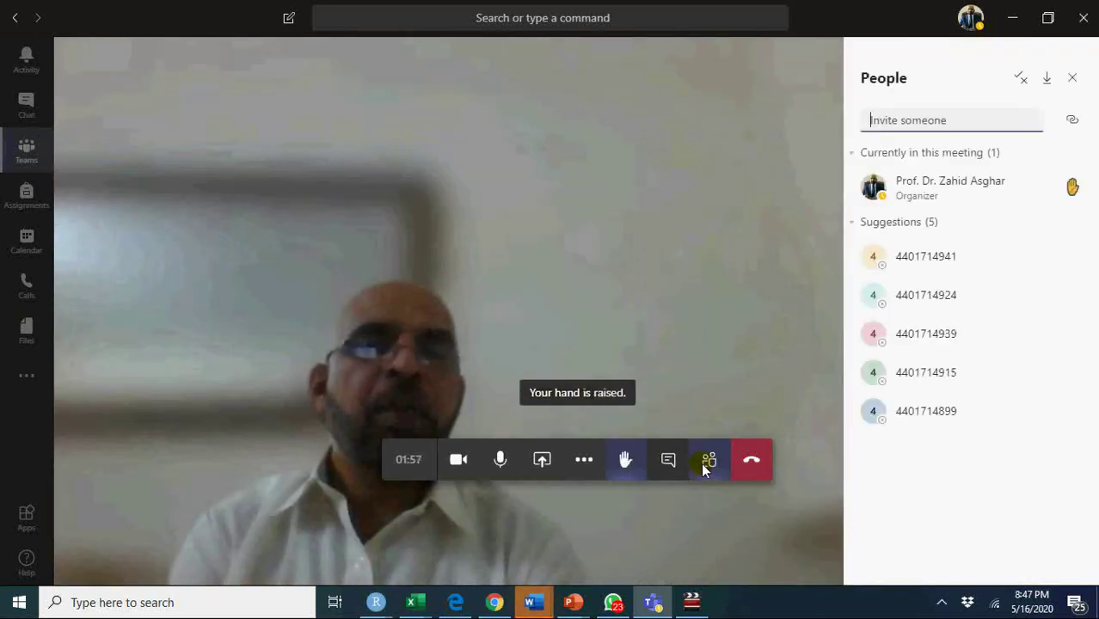
click(623, 468)
click(623, 468)
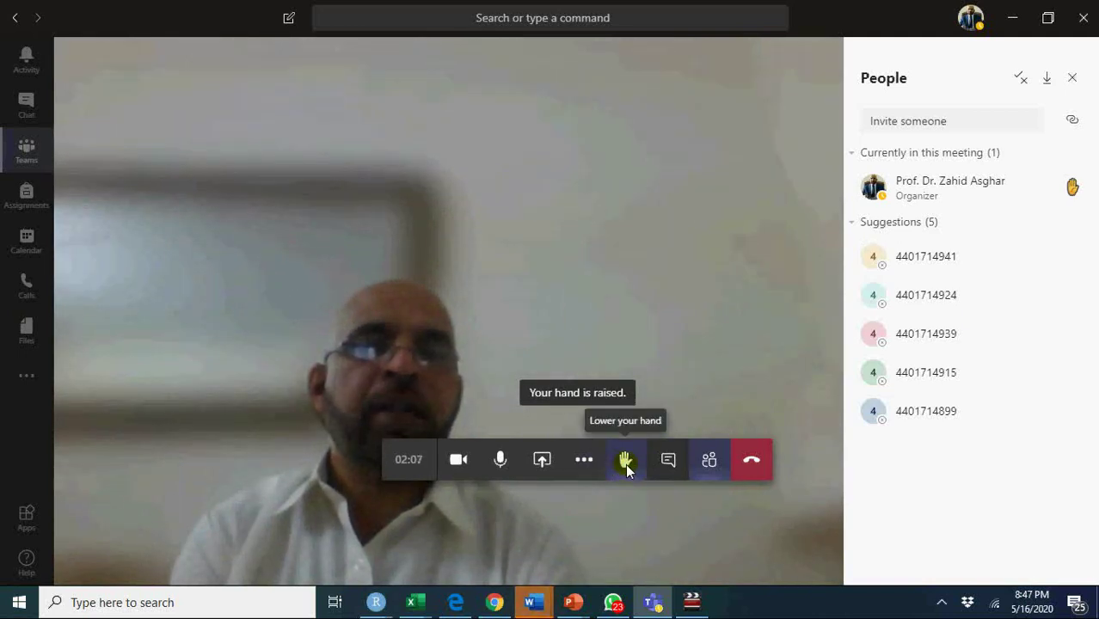
click(625, 467)
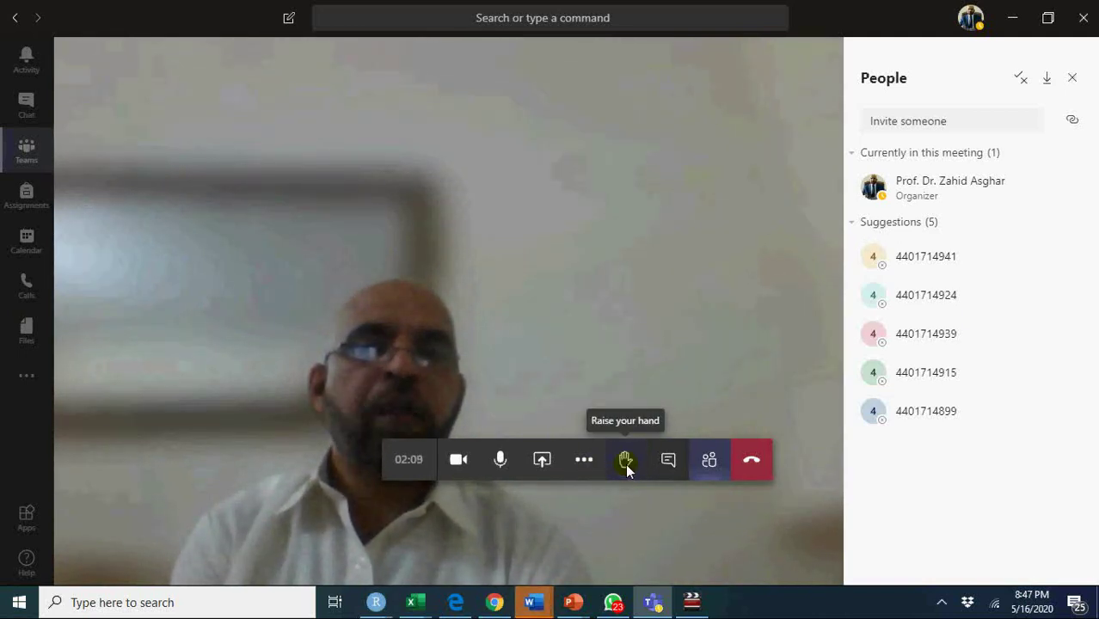
click(625, 467)
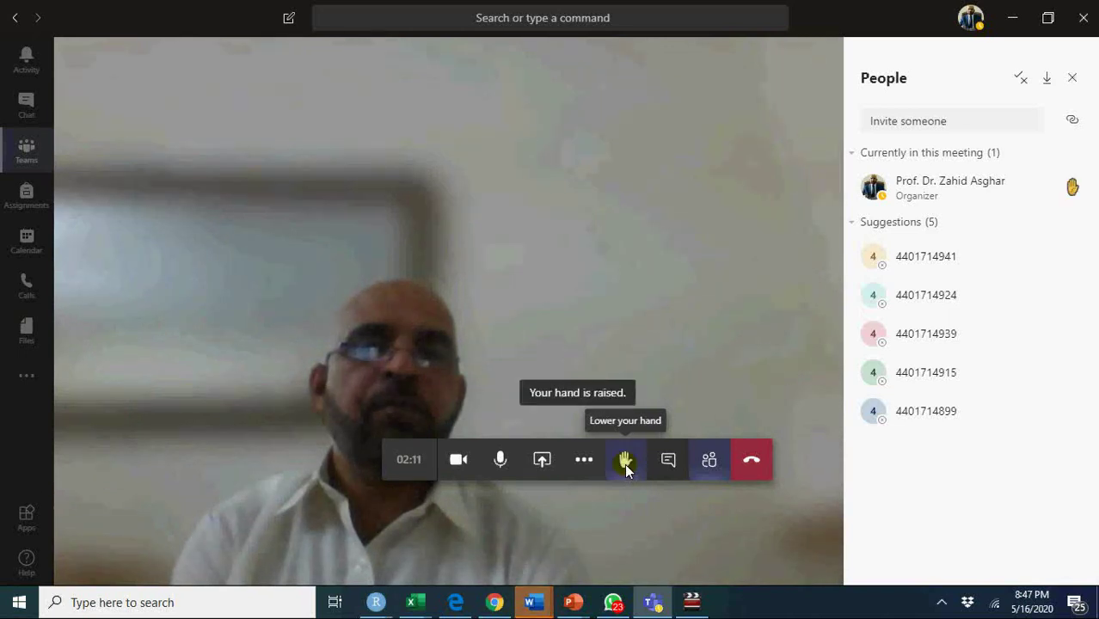
click(625, 467)
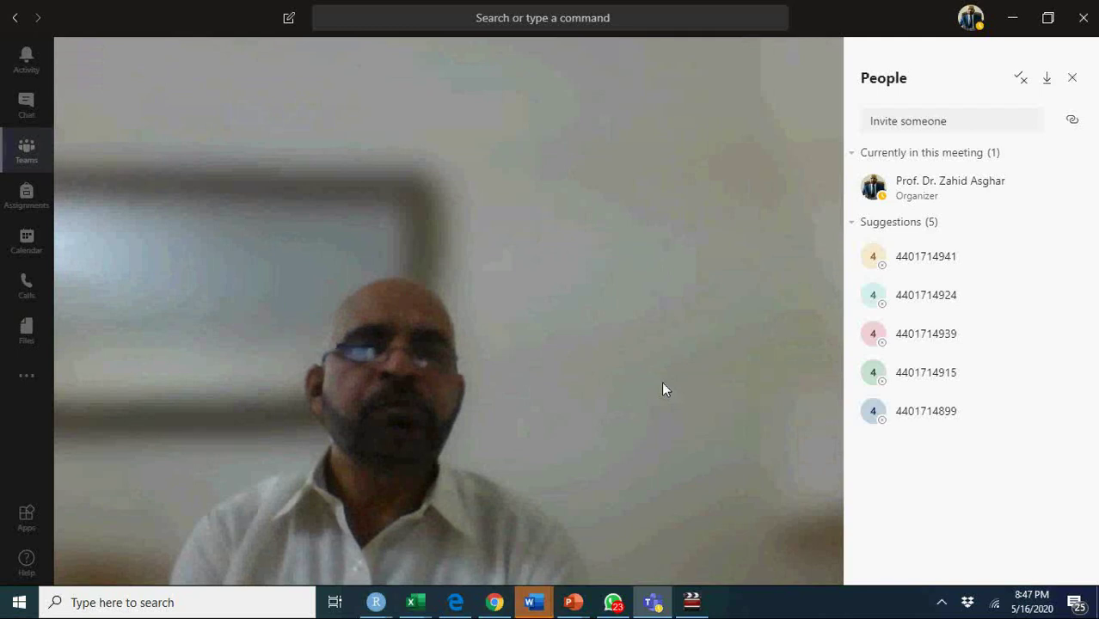
mouse_move(647, 380)
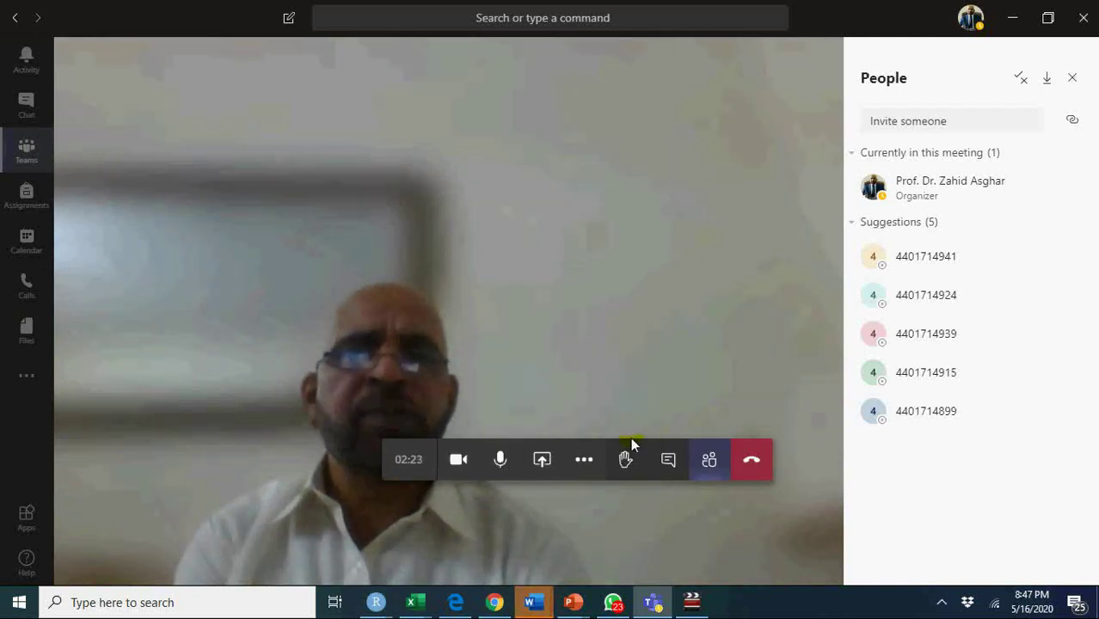
- Show the share tray with Desktop, Window, PowerPoint and Whiteboard options
click(541, 460)
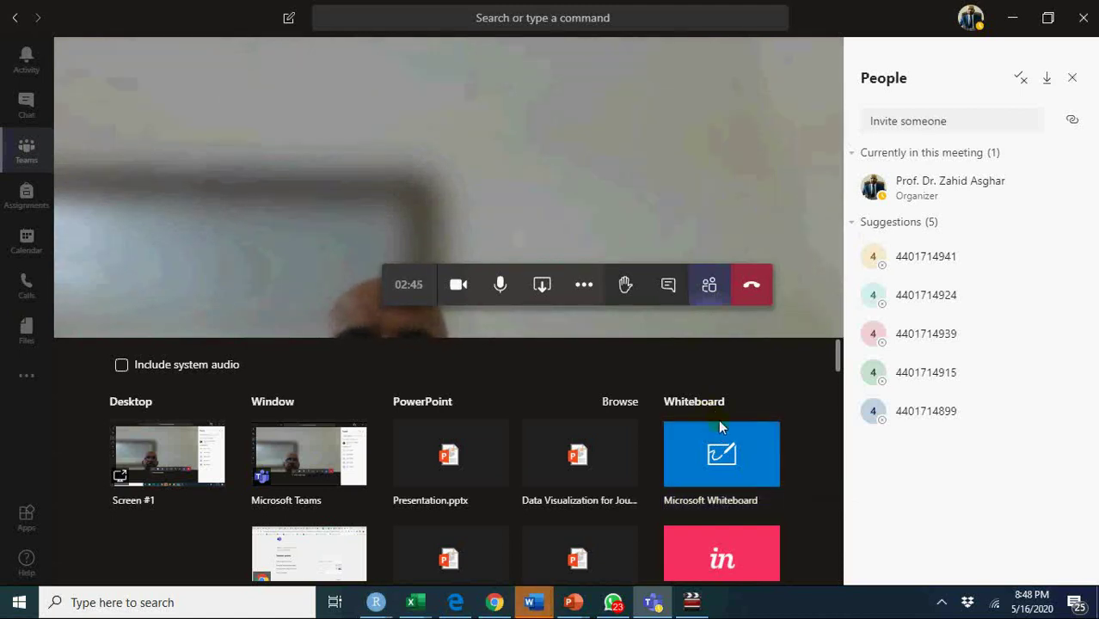
- Close the share tray and view the EC-413 General channel's Files tab
click(614, 140)
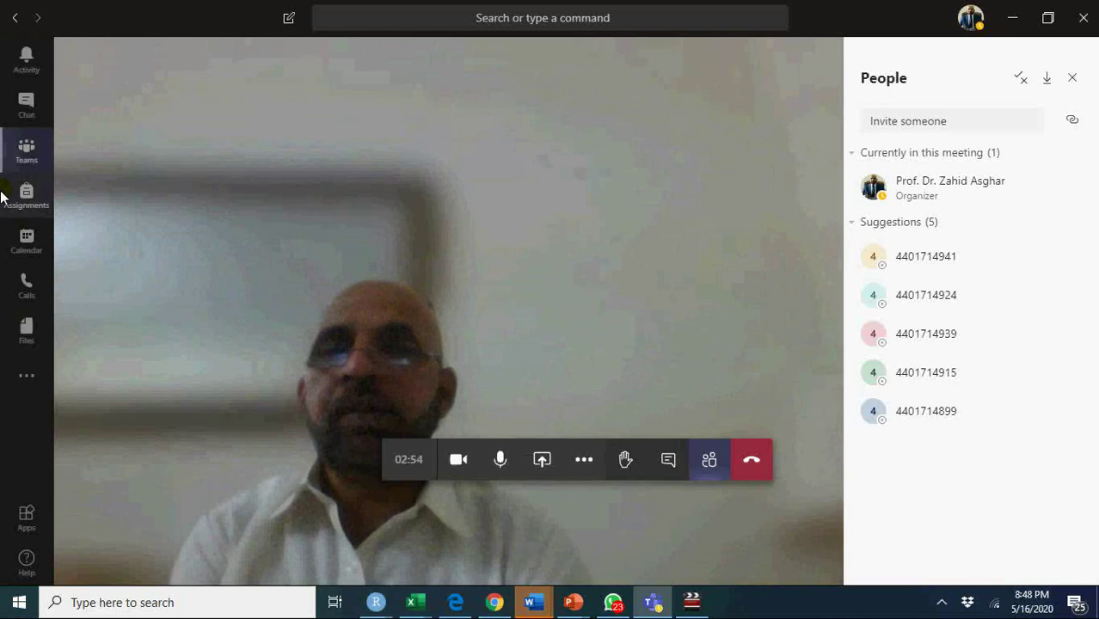
click(15, 143)
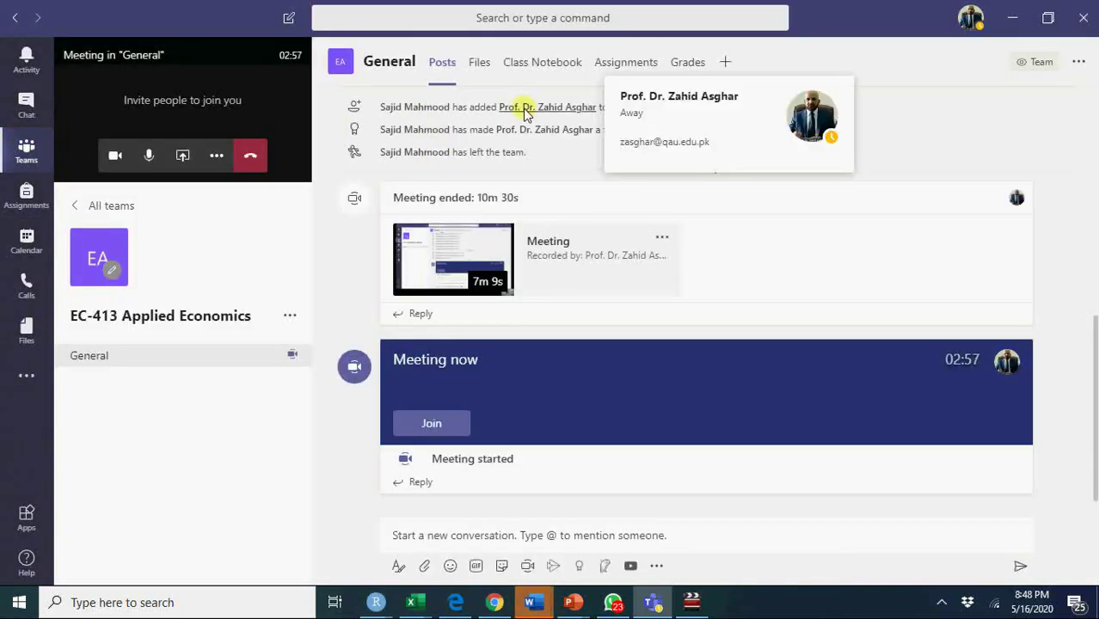
click(479, 64)
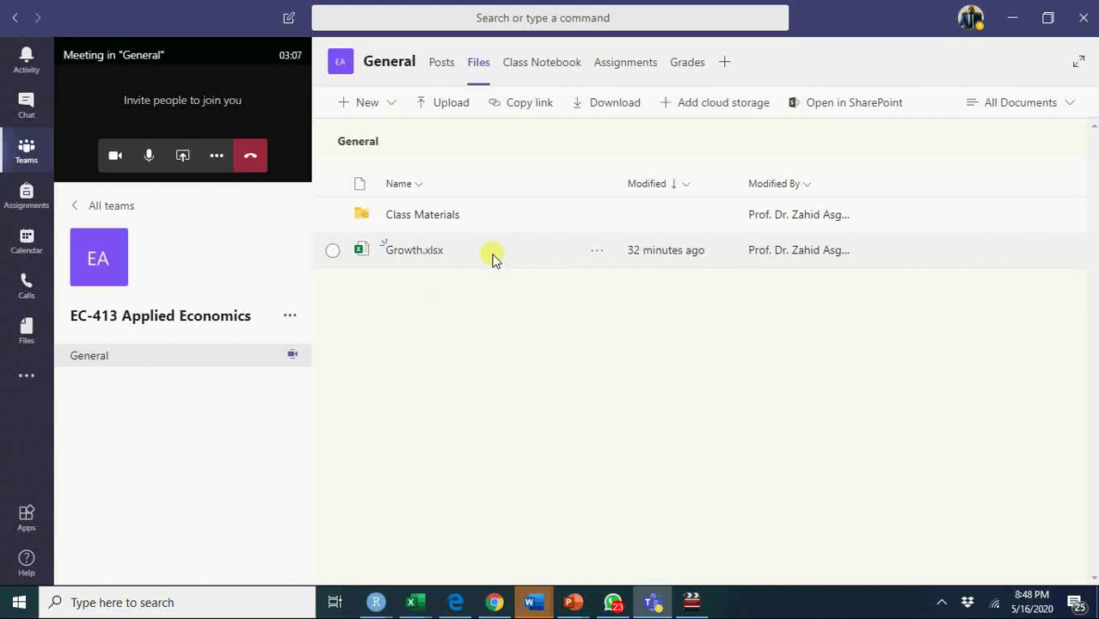
- Open Slopegraph Template.xlsx from the Recent files, then go back to the full meeting video
click(30, 335)
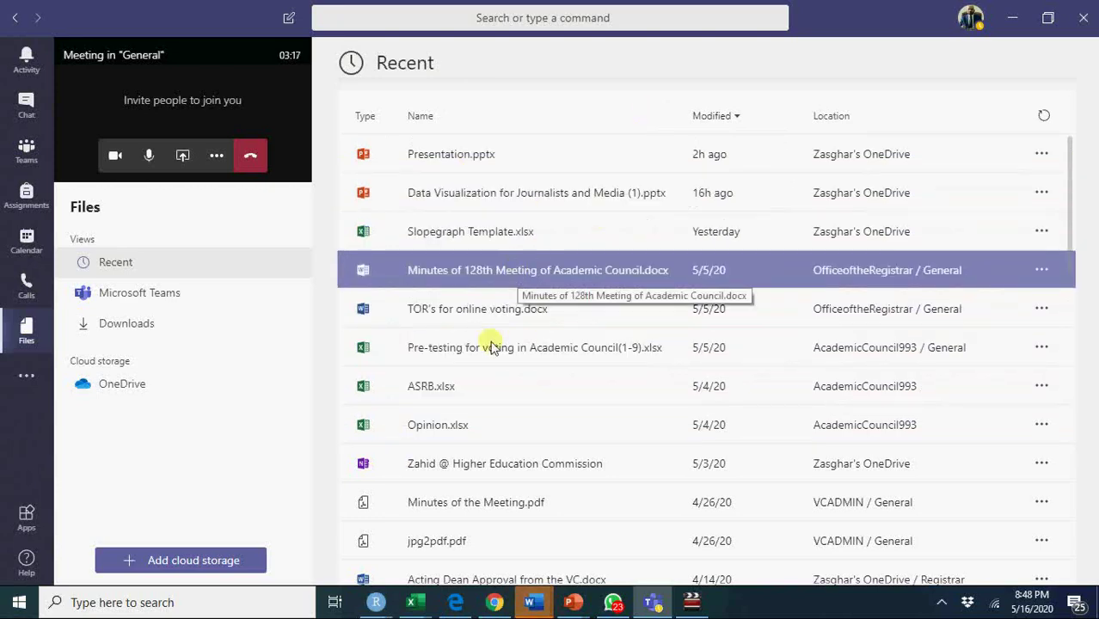
click(479, 234)
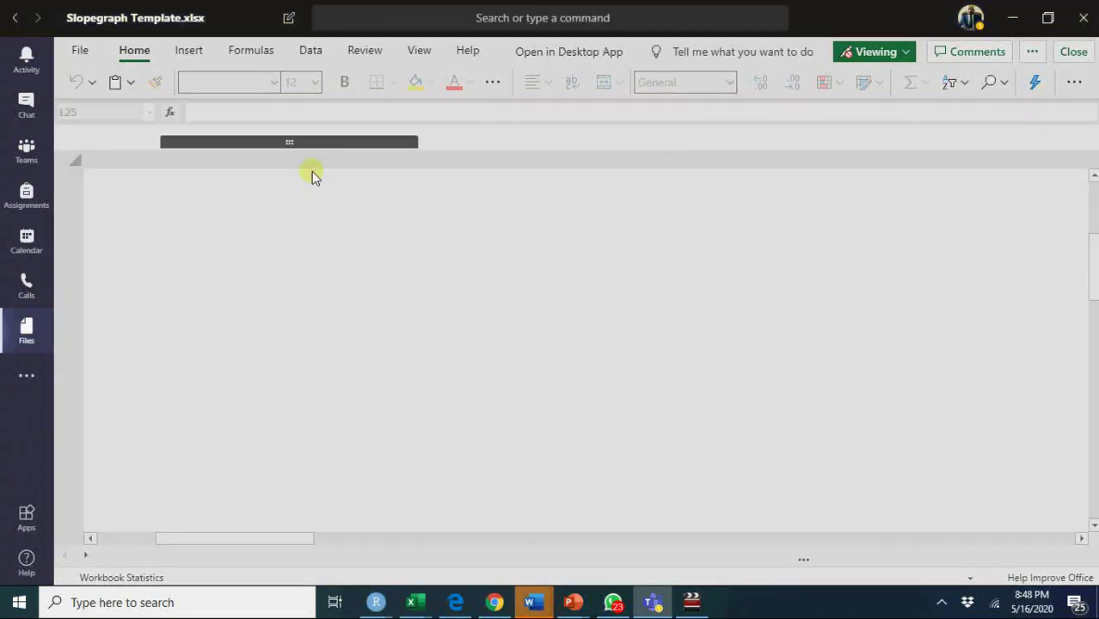
click(311, 171)
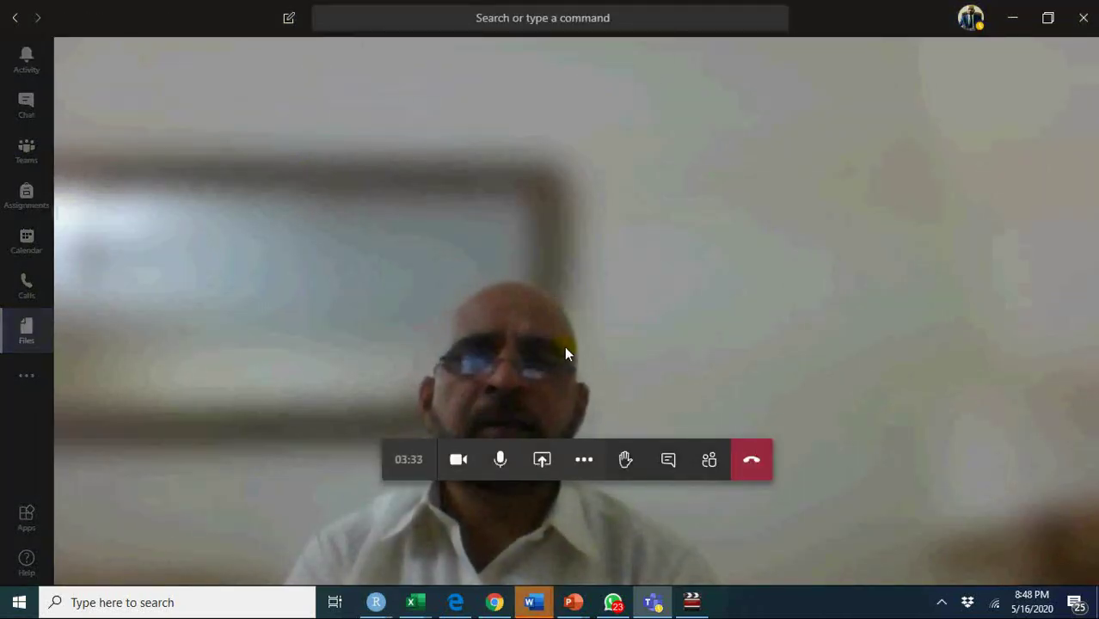
- Draft a new calendar meeting for May 16, 2020, 9:00–9:30 PM and view its Scheduling Assistant
click(22, 196)
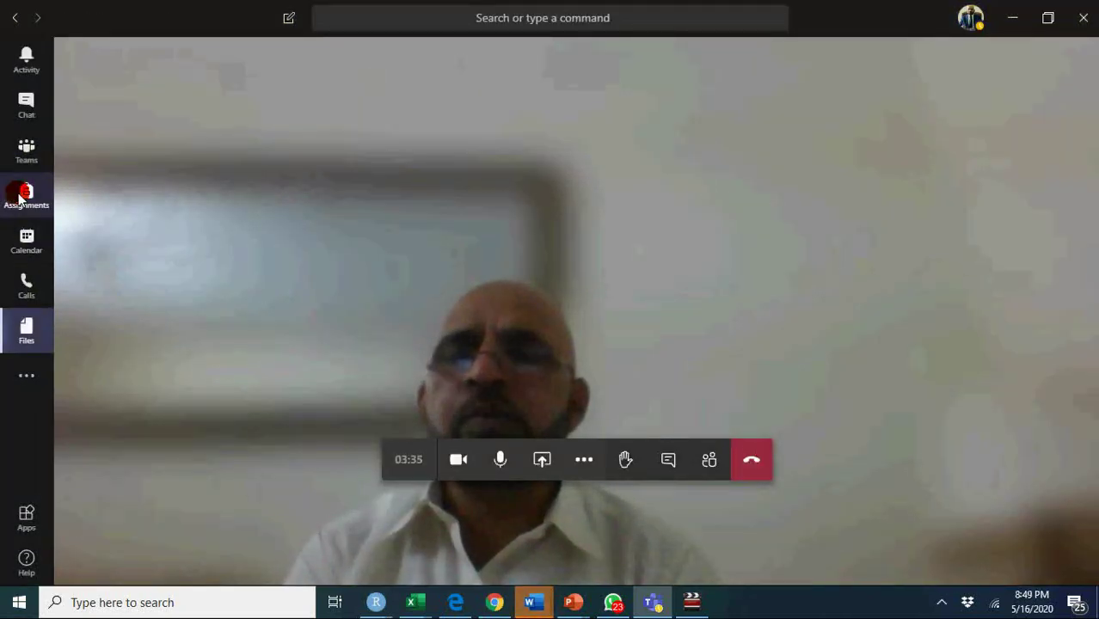
click(37, 252)
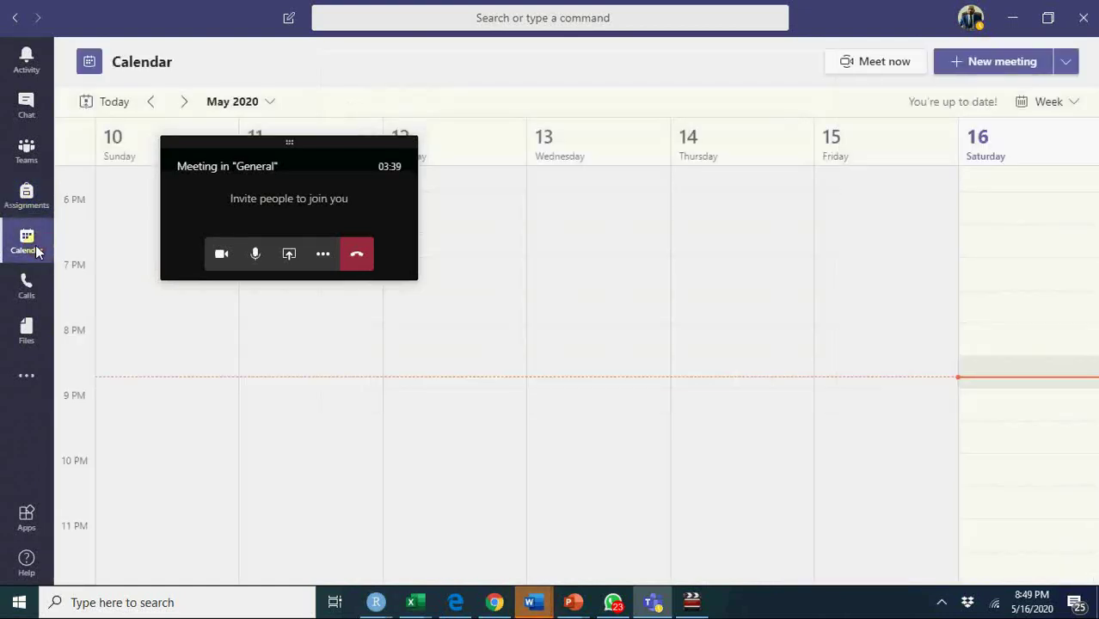
click(954, 68)
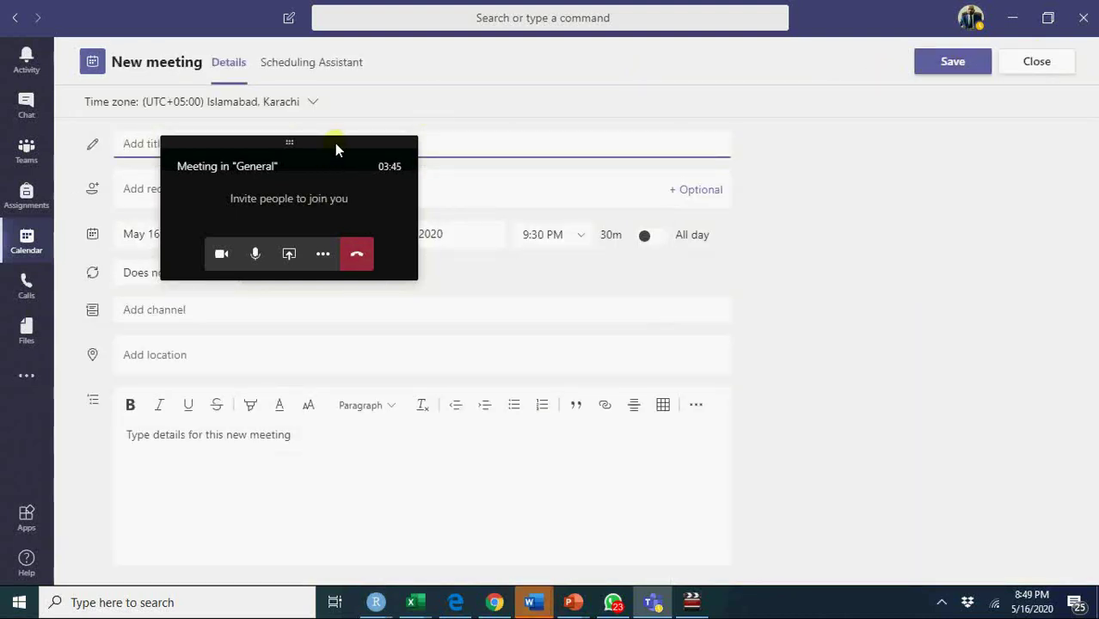
drag(350, 150, 1060, 291)
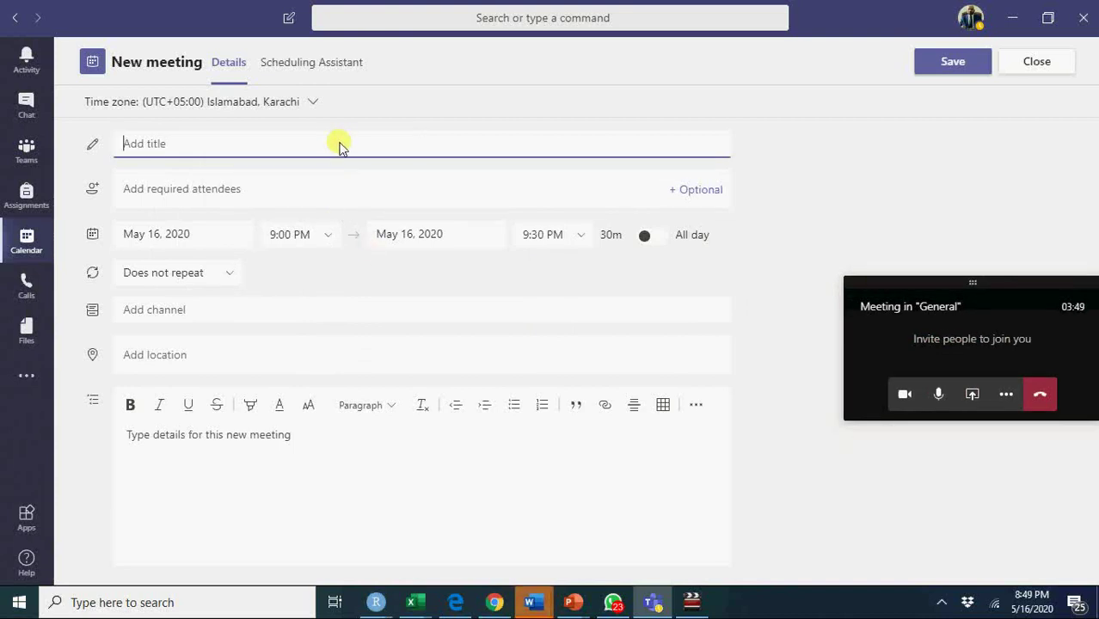
click(237, 233)
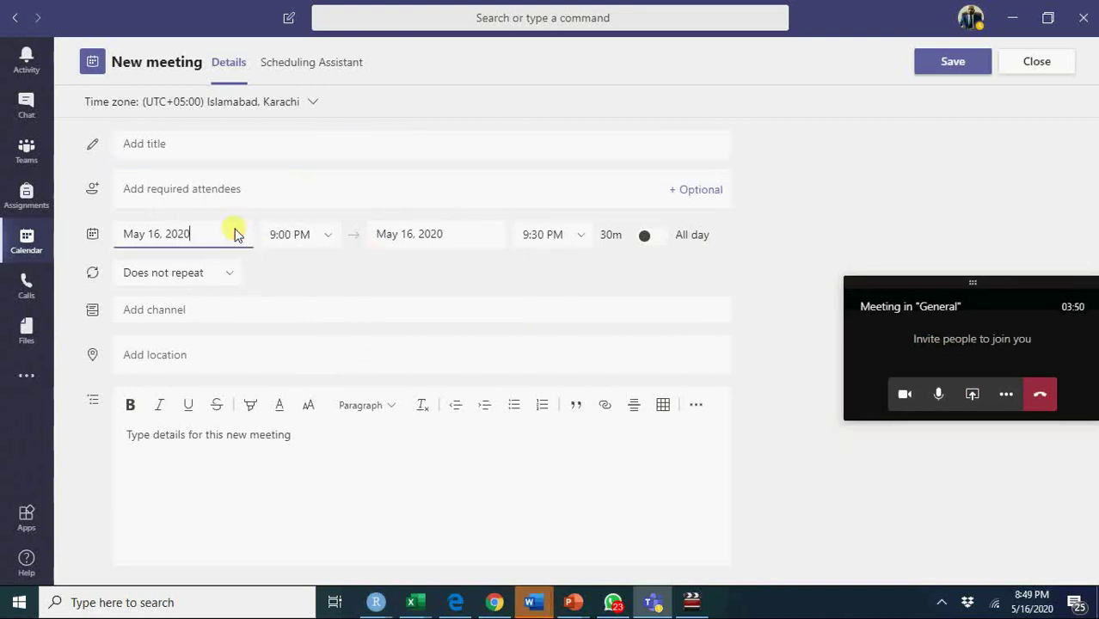
click(347, 465)
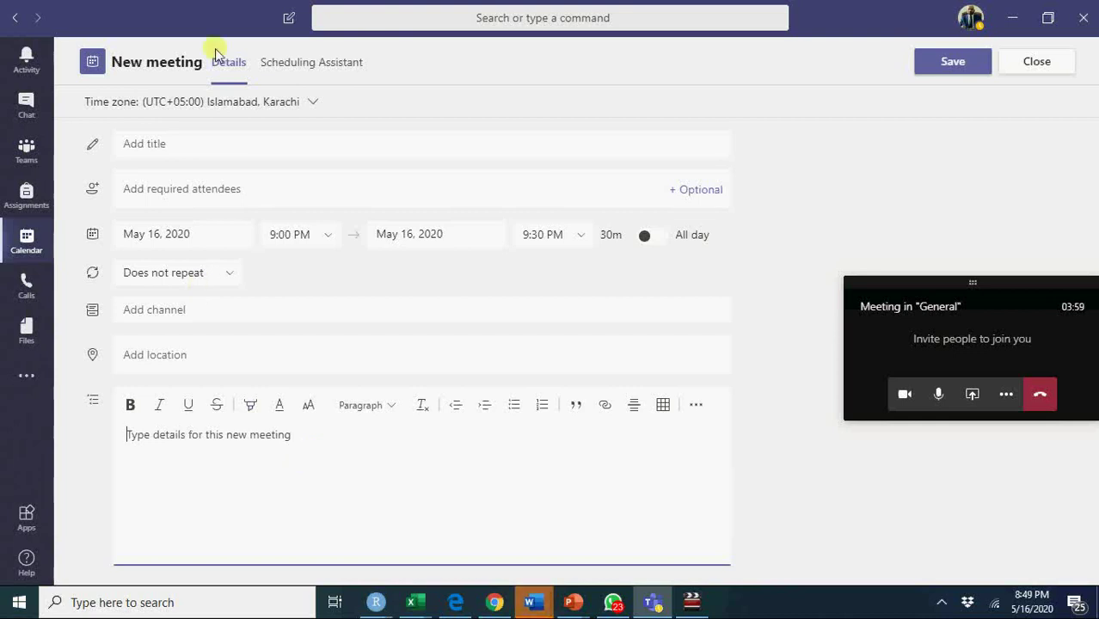
click(271, 64)
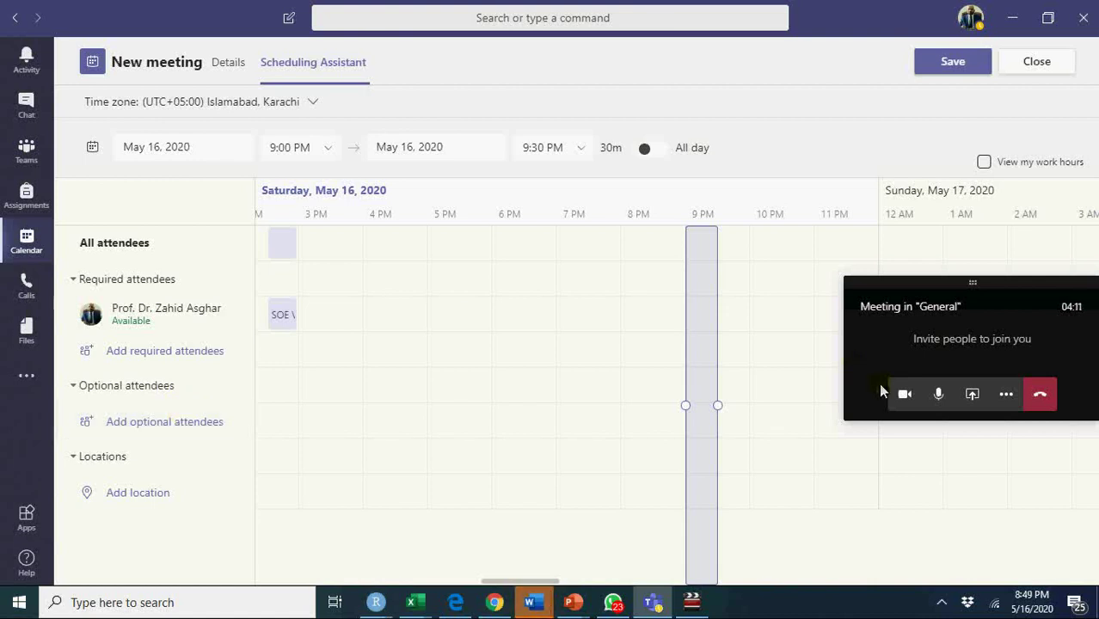
- Return to the EC-413 channel and start adding a Forms tab to it
click(984, 313)
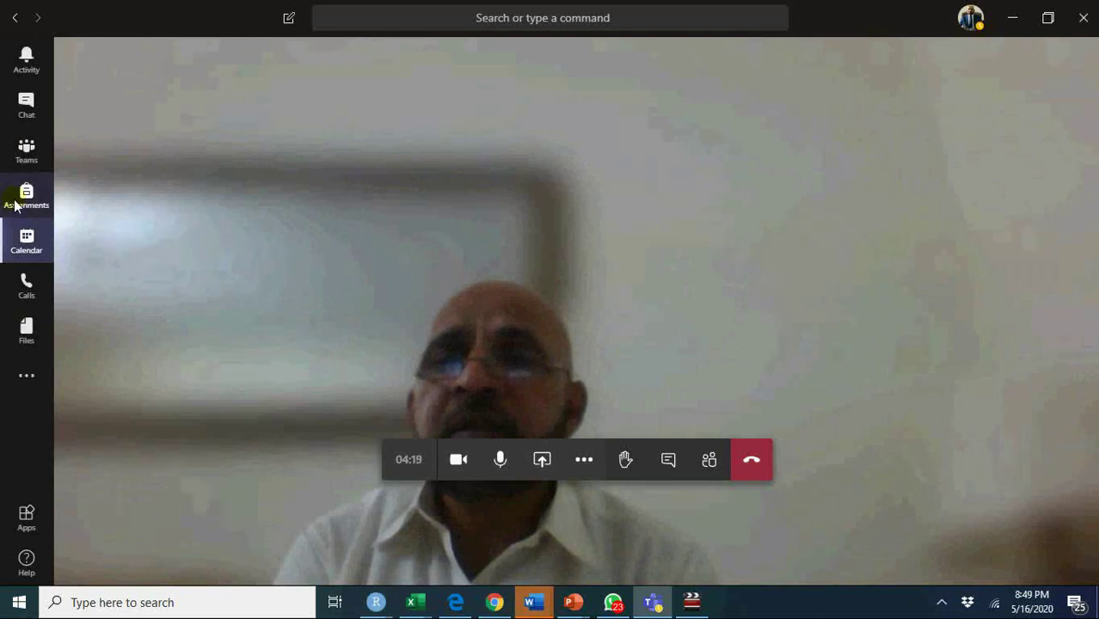
click(19, 151)
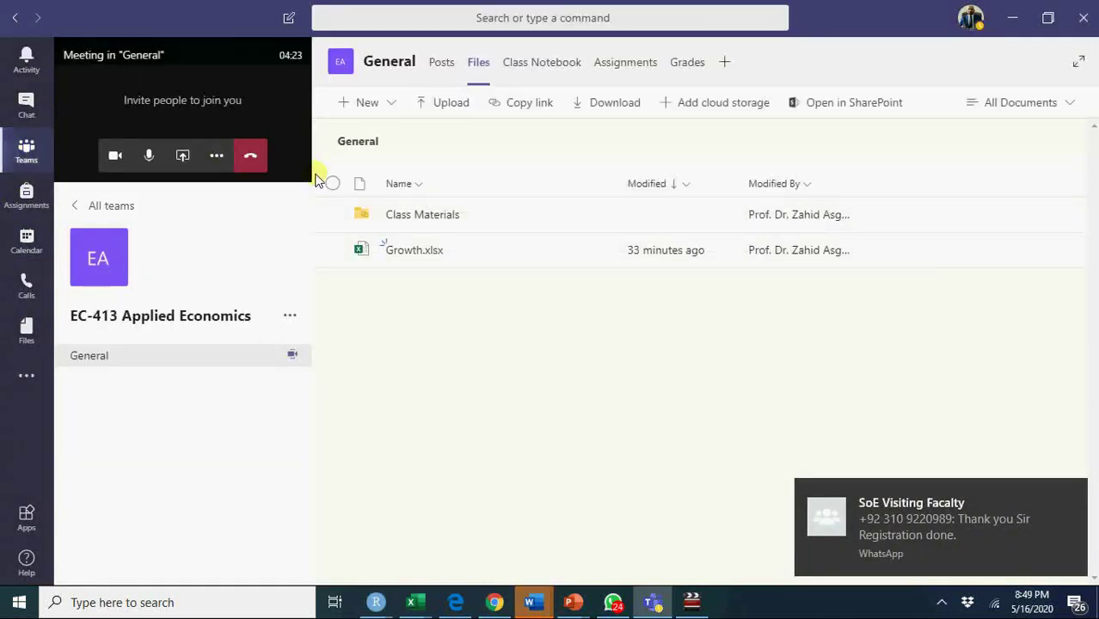
click(722, 71)
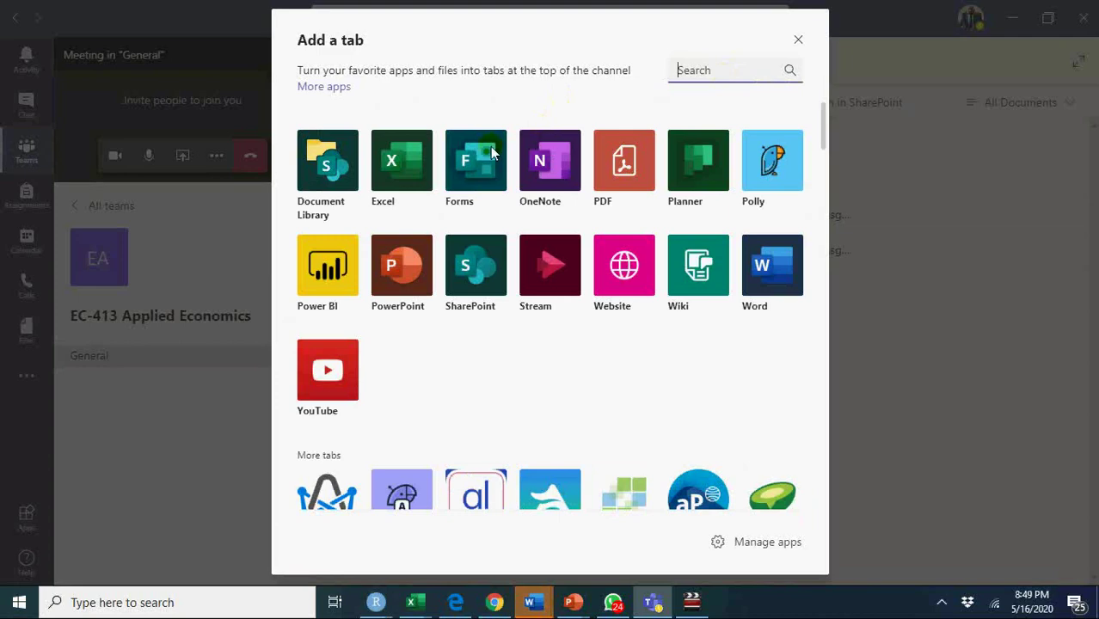
click(481, 154)
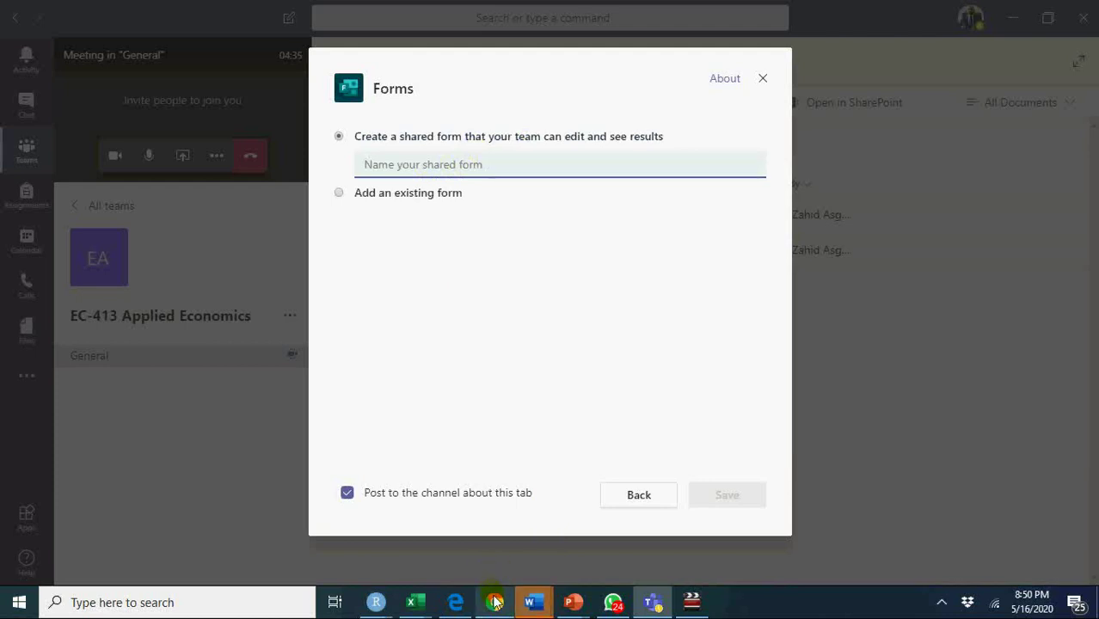
- Go to the Forms website in the Chrome browser
mouse_move(495, 604)
click(492, 525)
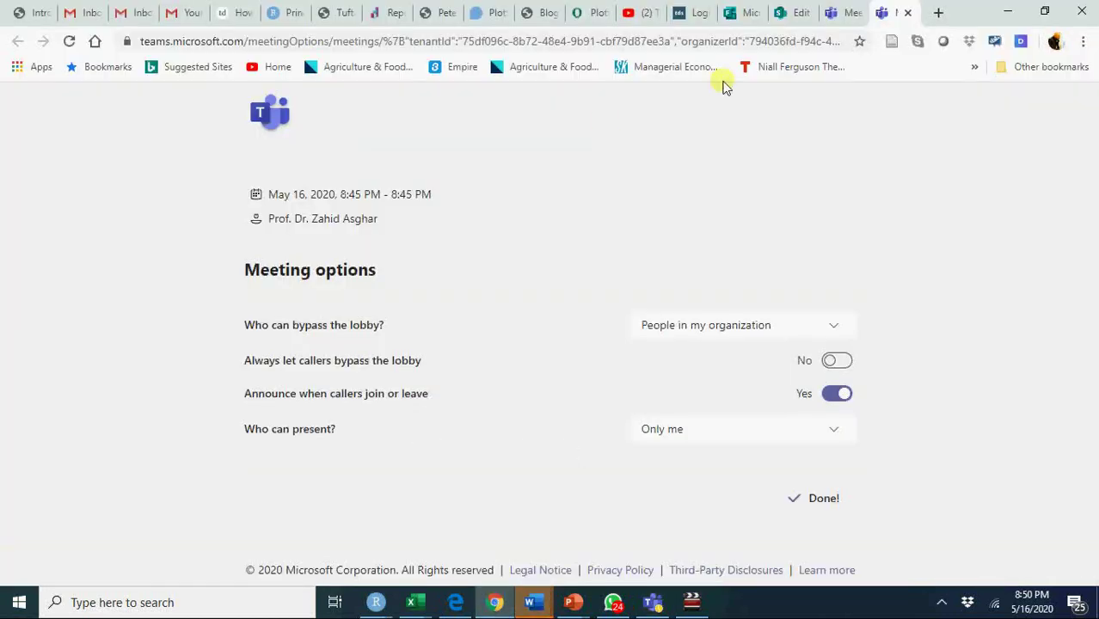
click(707, 41)
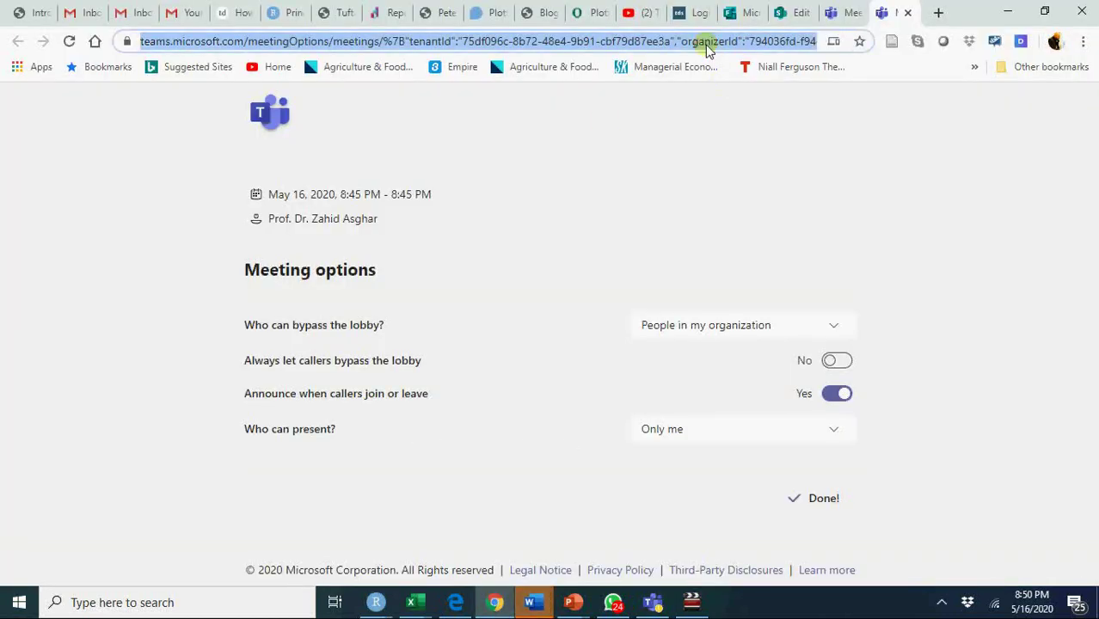
text(forms)
key(Return)
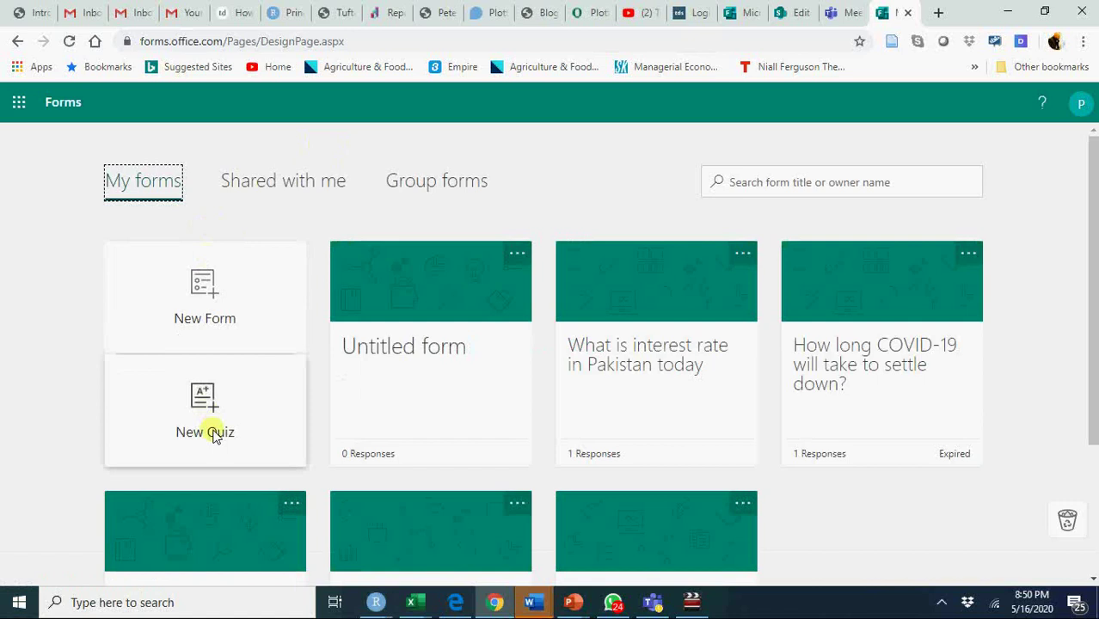
- Create a new quiz titled 'What is the interest rate today in Pakistan'
click(205, 423)
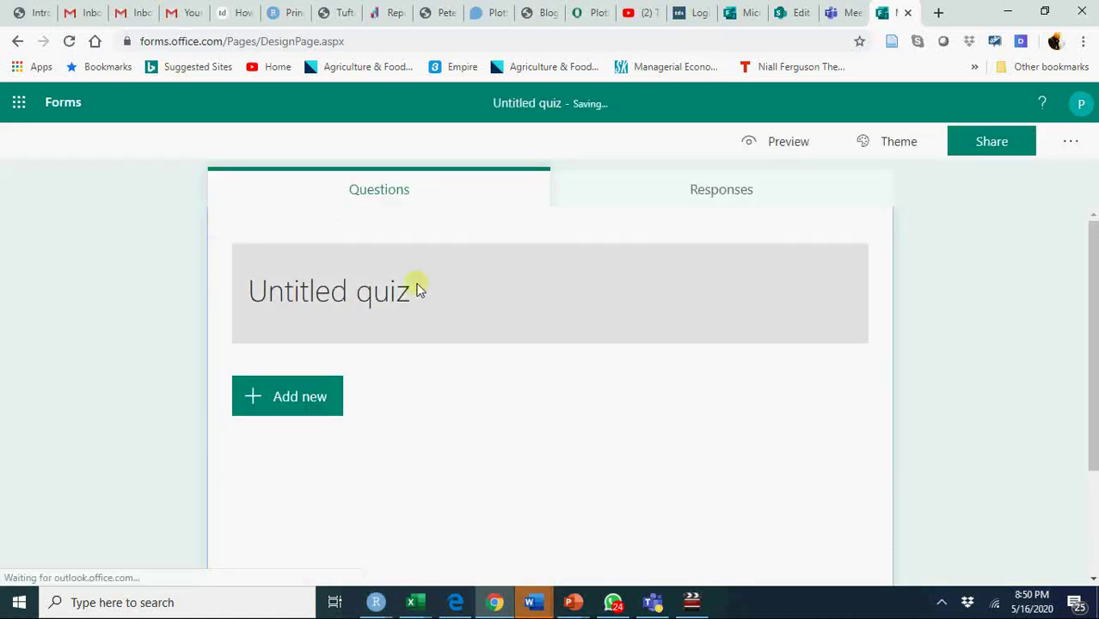
click(419, 291)
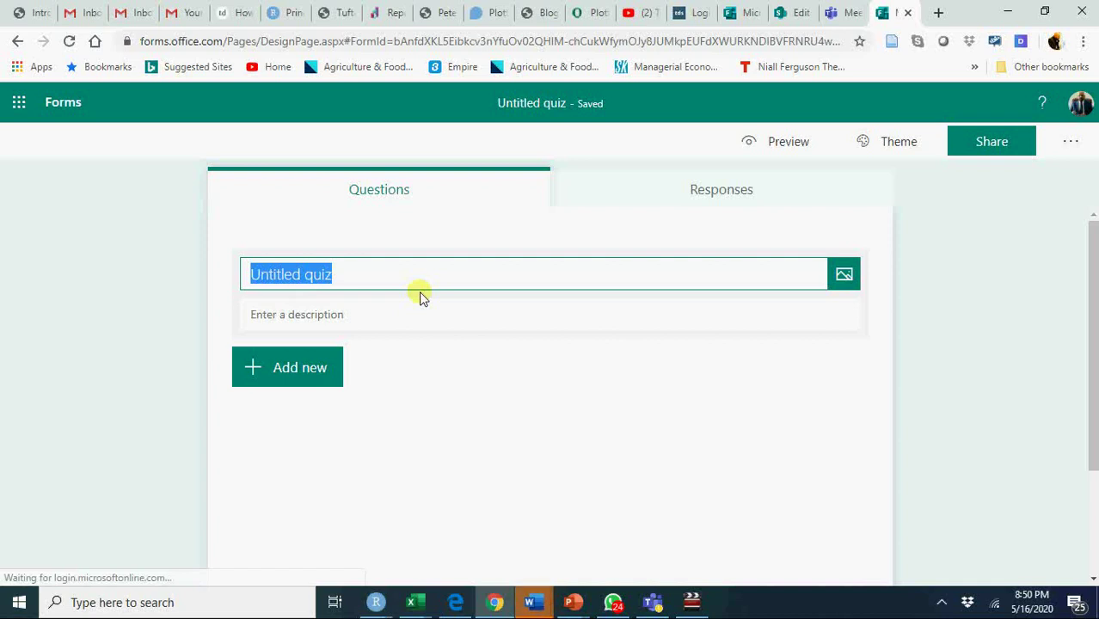
text(What is )
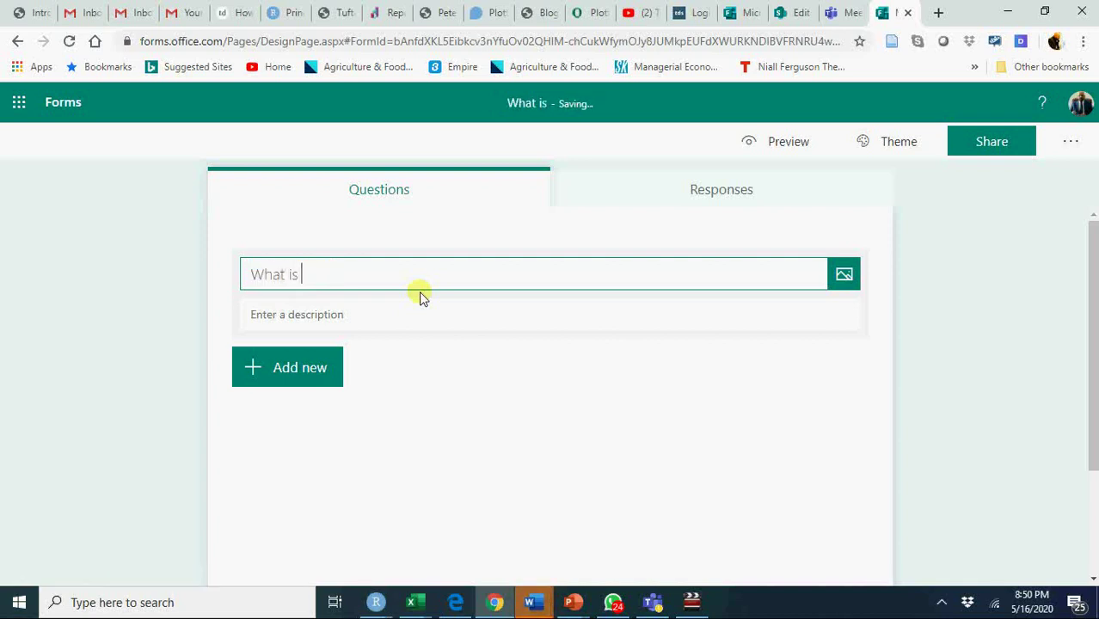
text(the inter)
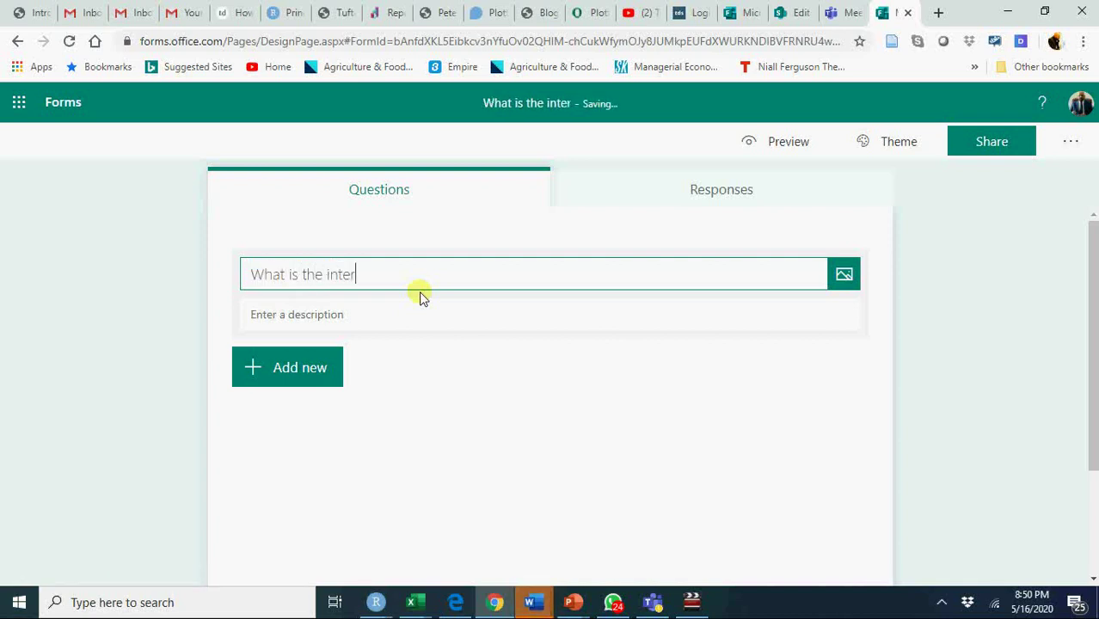
text(est rate )
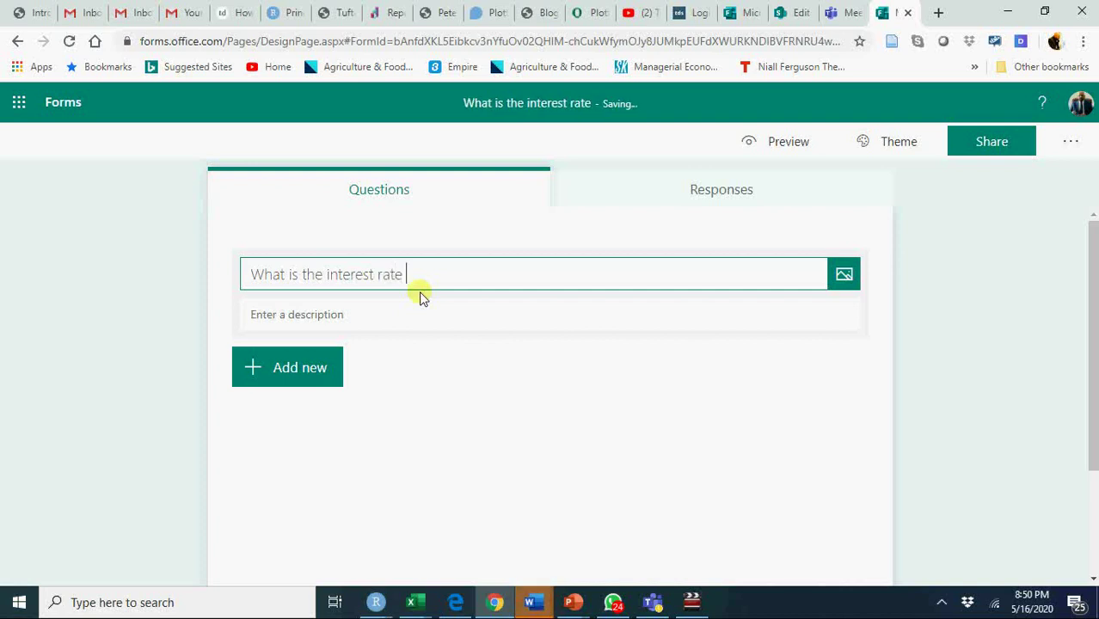
text(today in P)
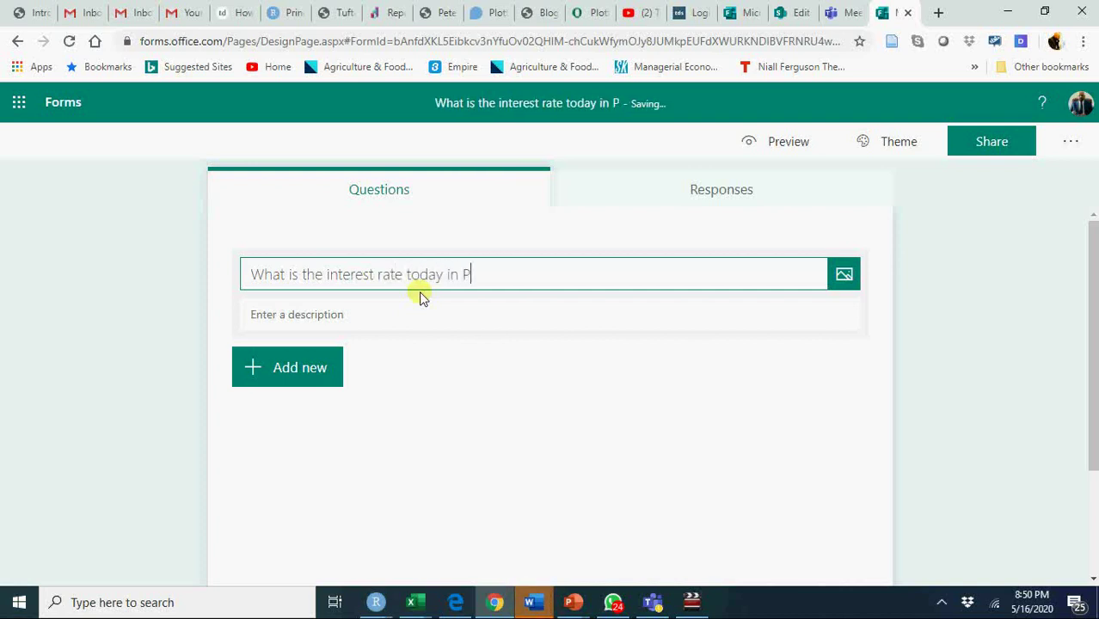
text(ak)
text(u)
key(BackSpace)
key(BackSpace)
text(aksitan)
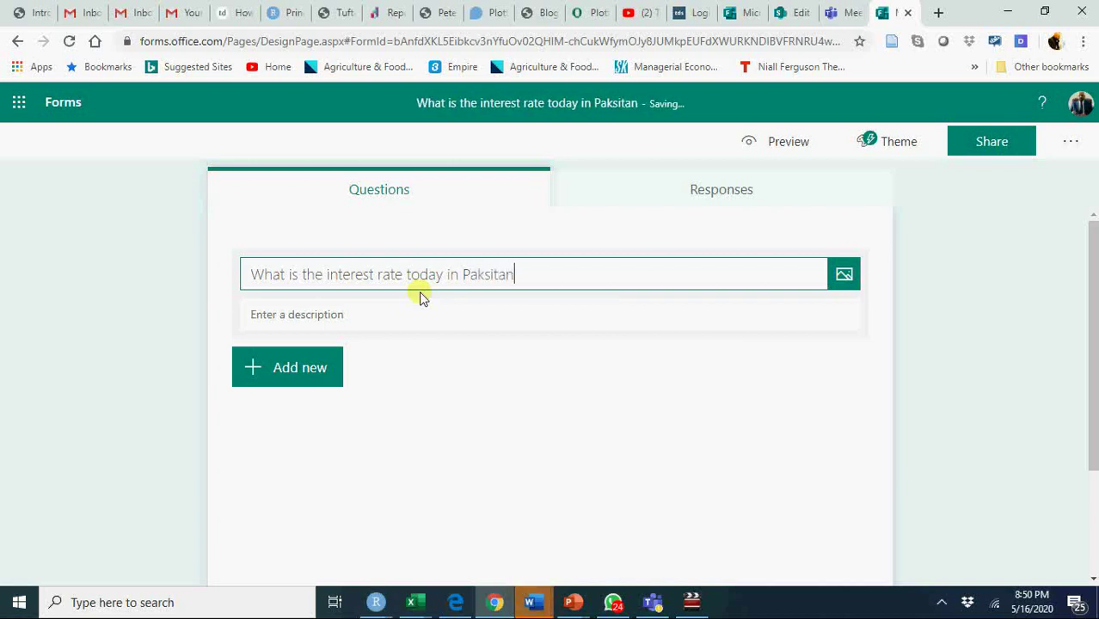
key(BackSpace)
key(BackSpace)
key(BackSpace)
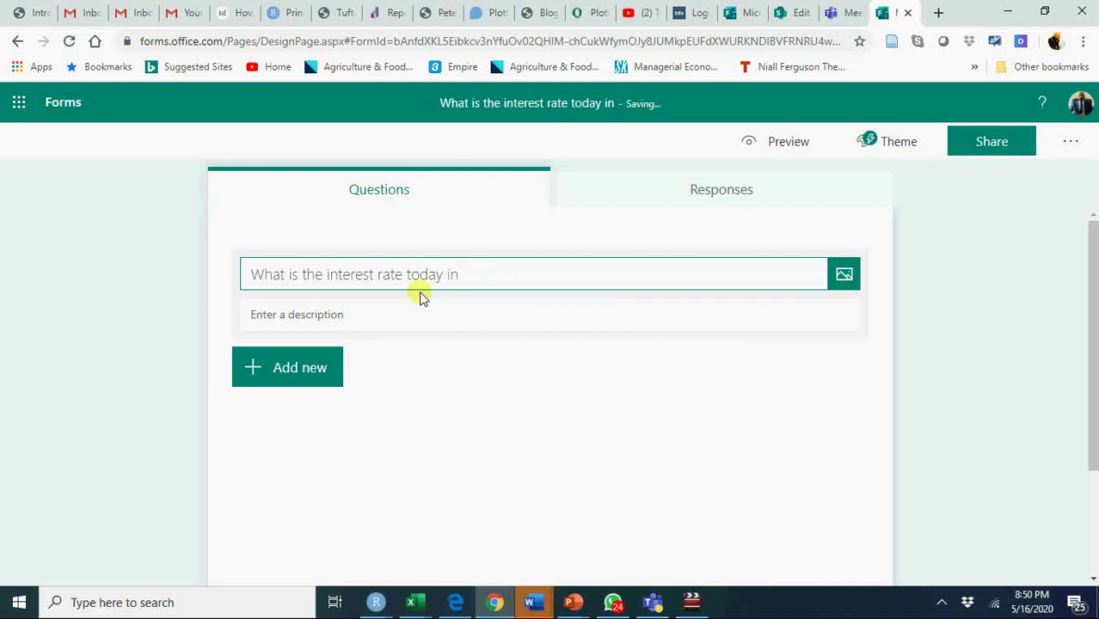
text(n Pa)
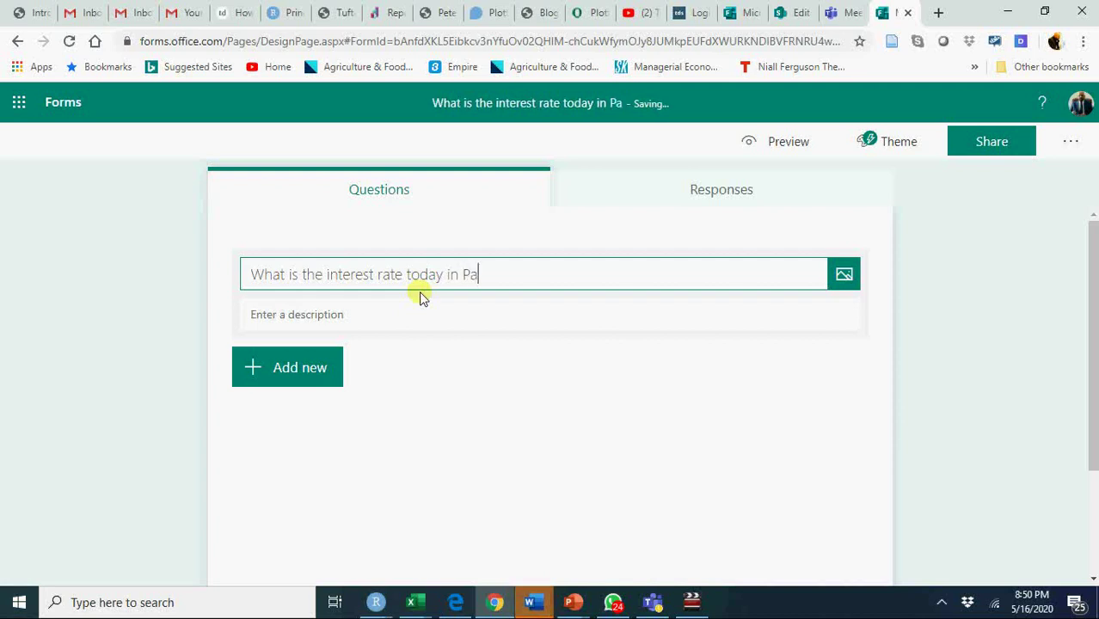
text(kistan)
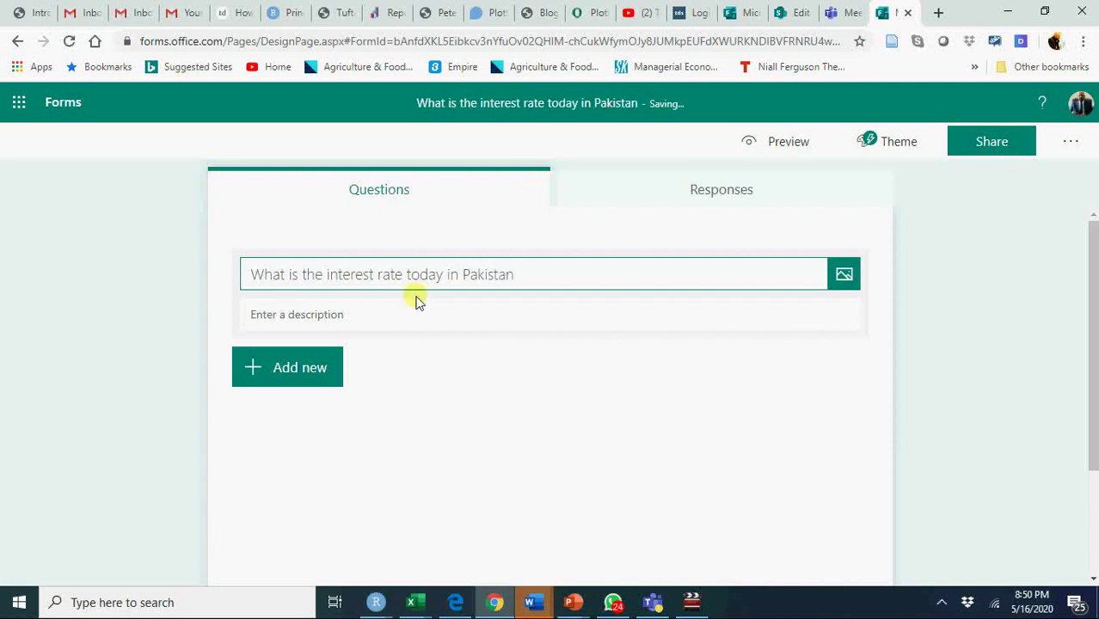
- Add a choice question with options 8, 7, 9 and 10, marking 8 as correct
click(291, 369)
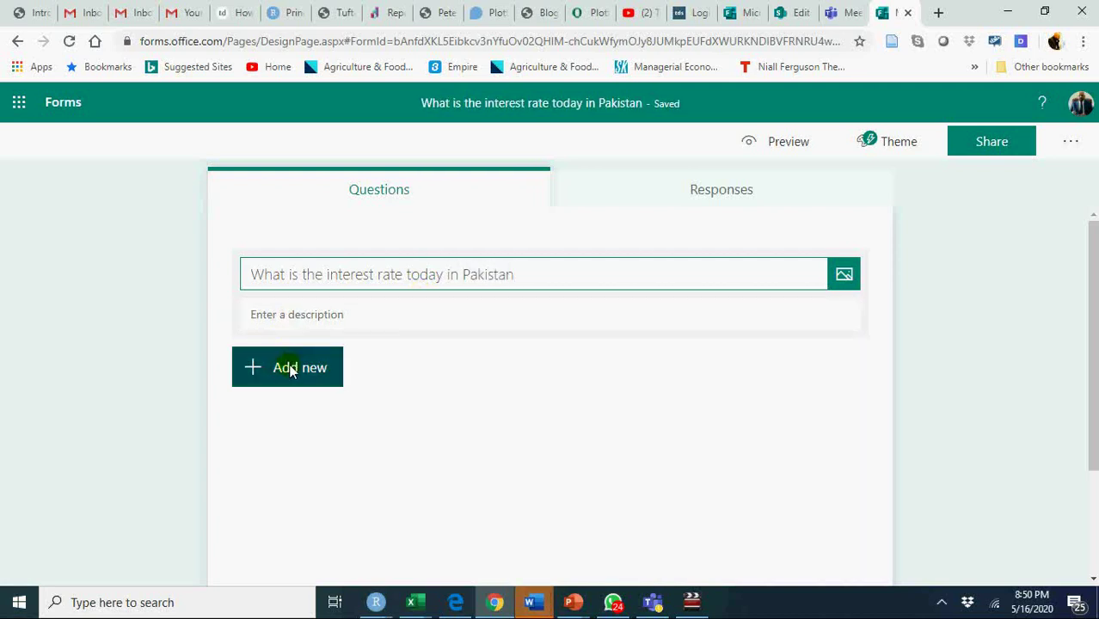
click(365, 370)
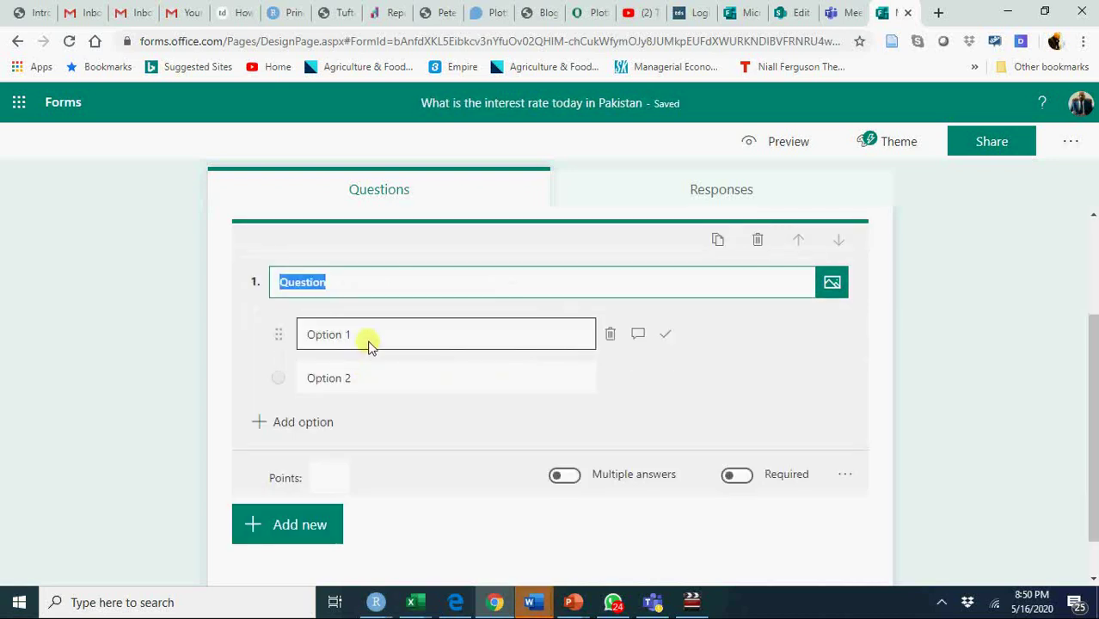
click(369, 344)
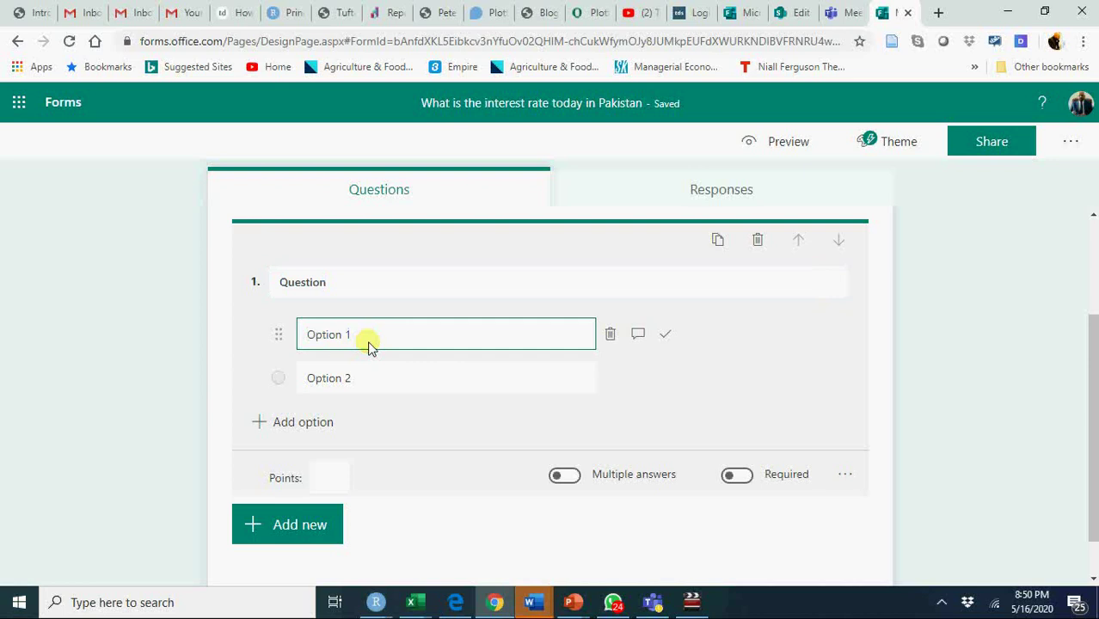
text(8)
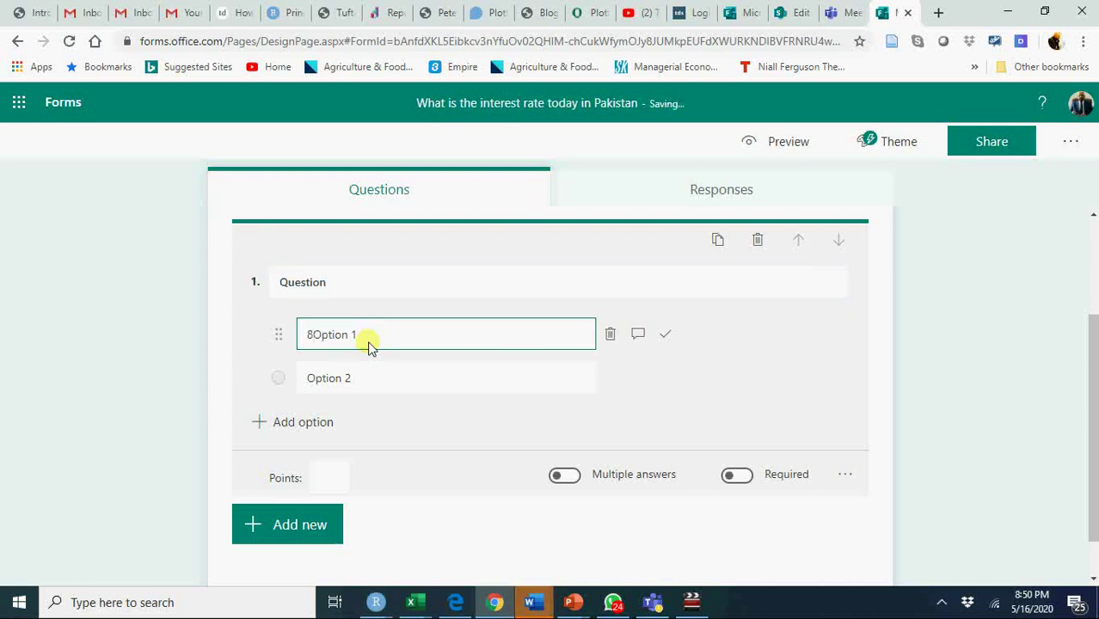
key(Return)
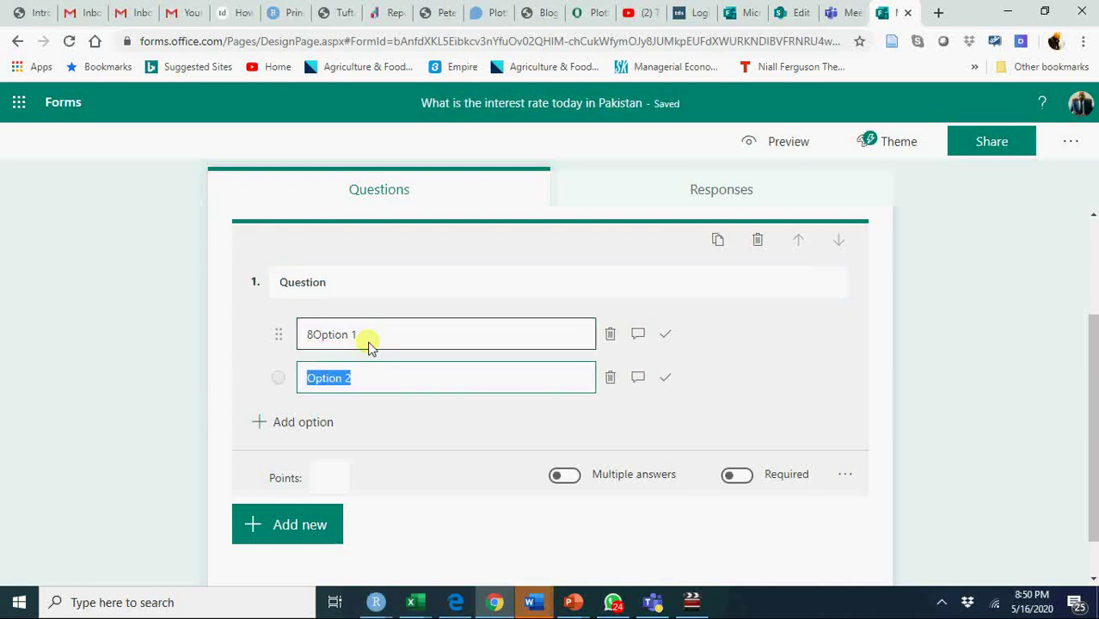
text(7)
key(Return)
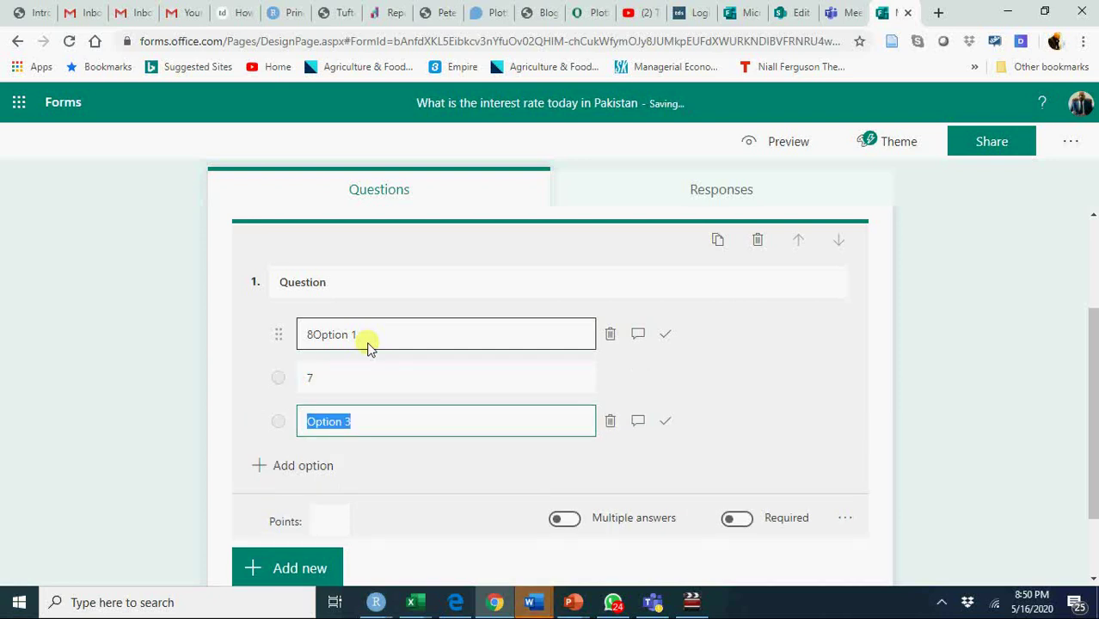
text(9)
key(Return)
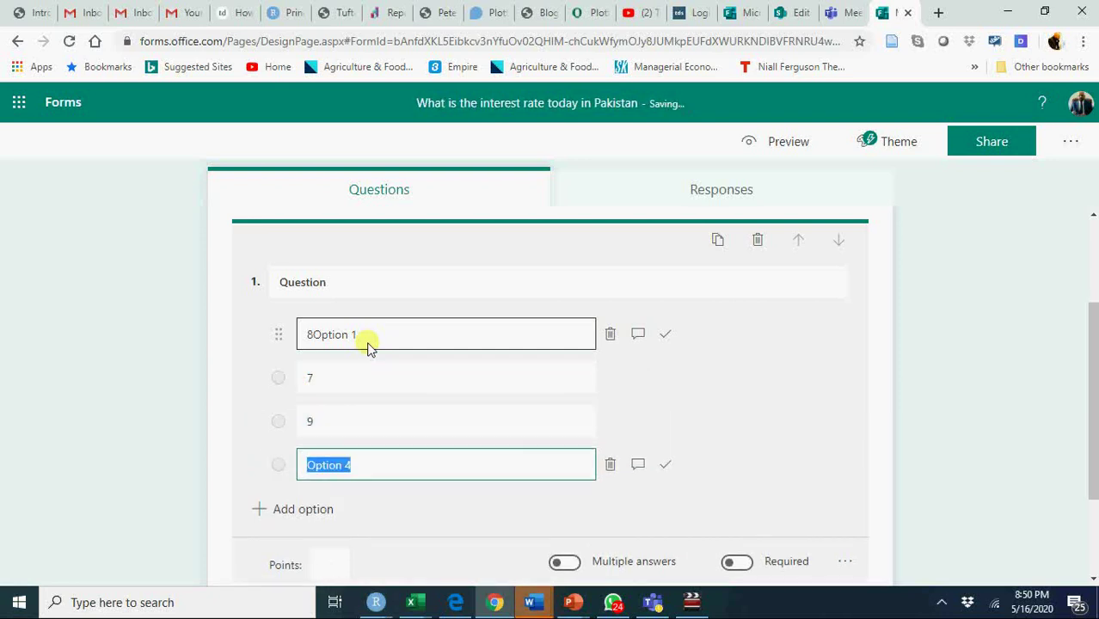
text(10)
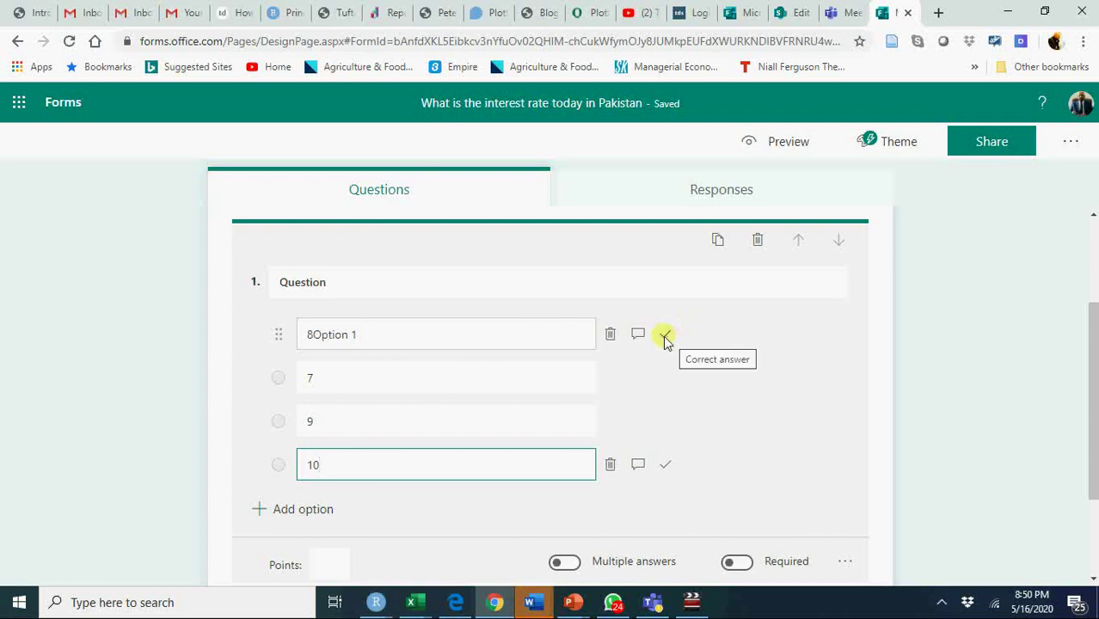
click(665, 337)
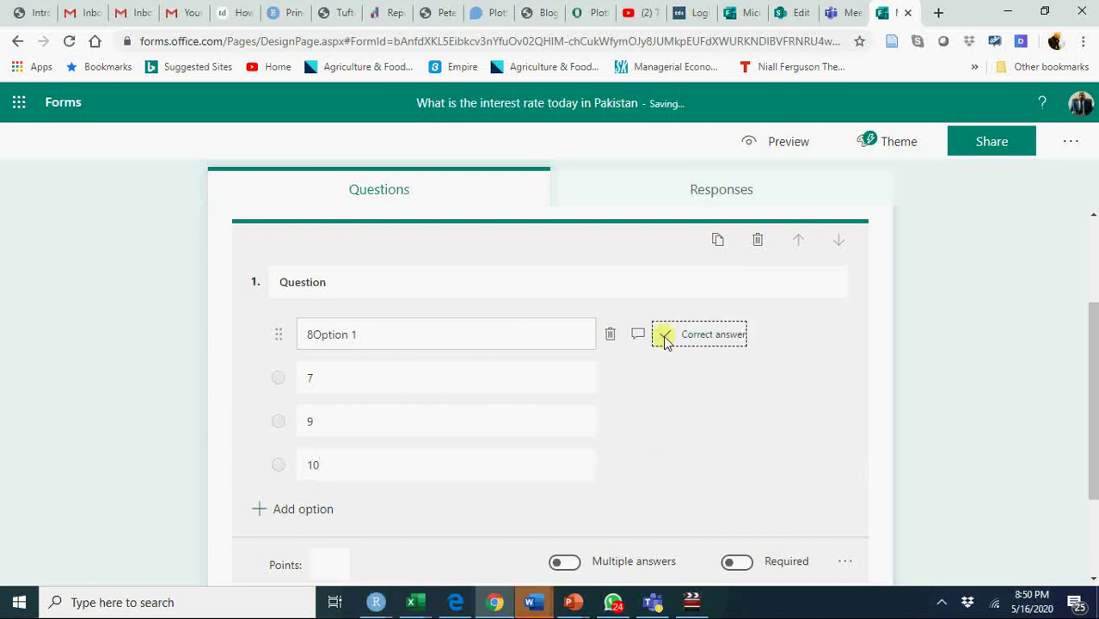
double_click(519, 388)
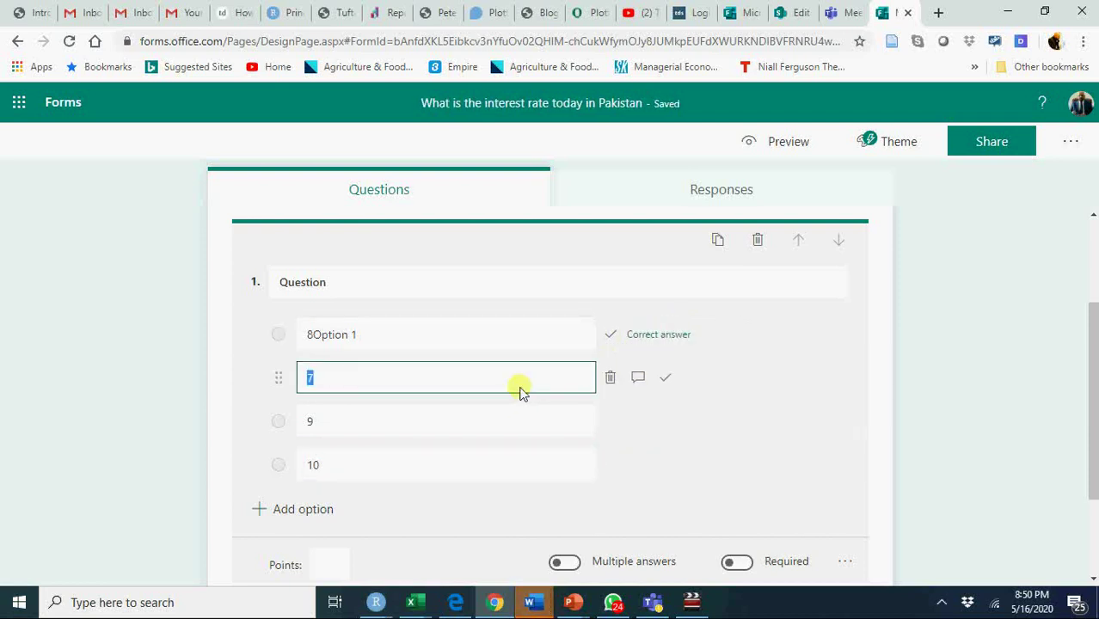
- Give answer 7 the feedback message 'Incorrect'
click(637, 380)
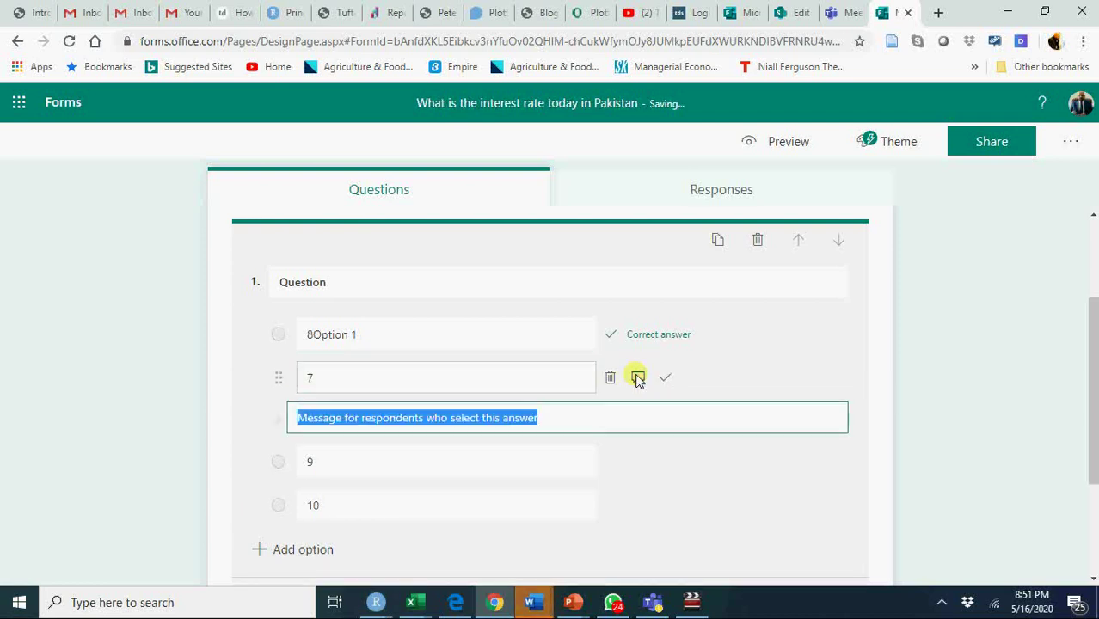
text(Incorrect)
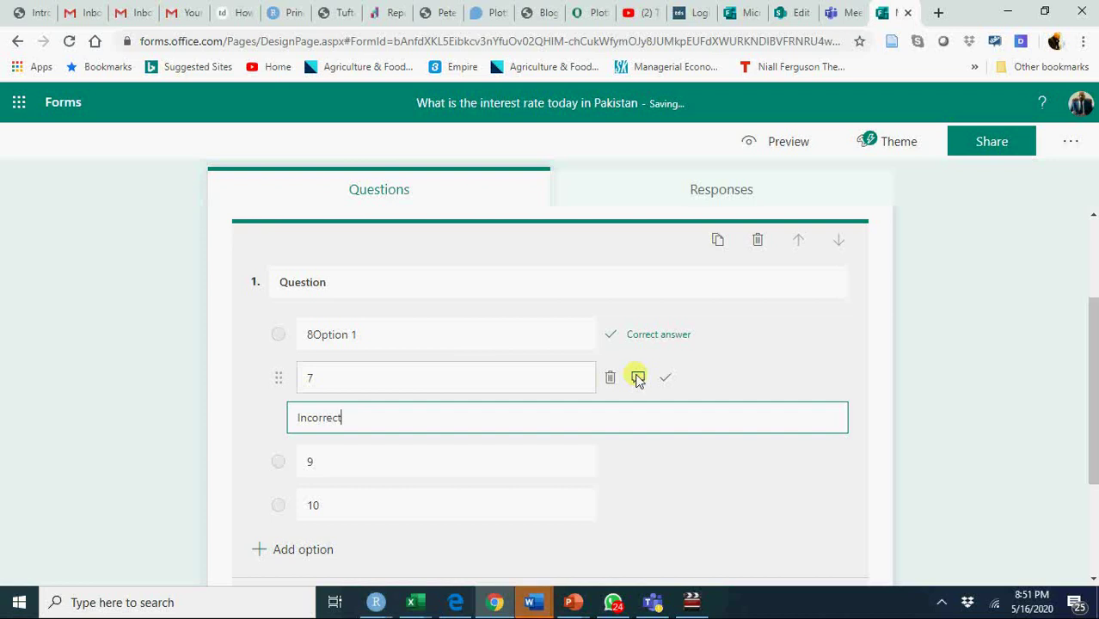
key(Return)
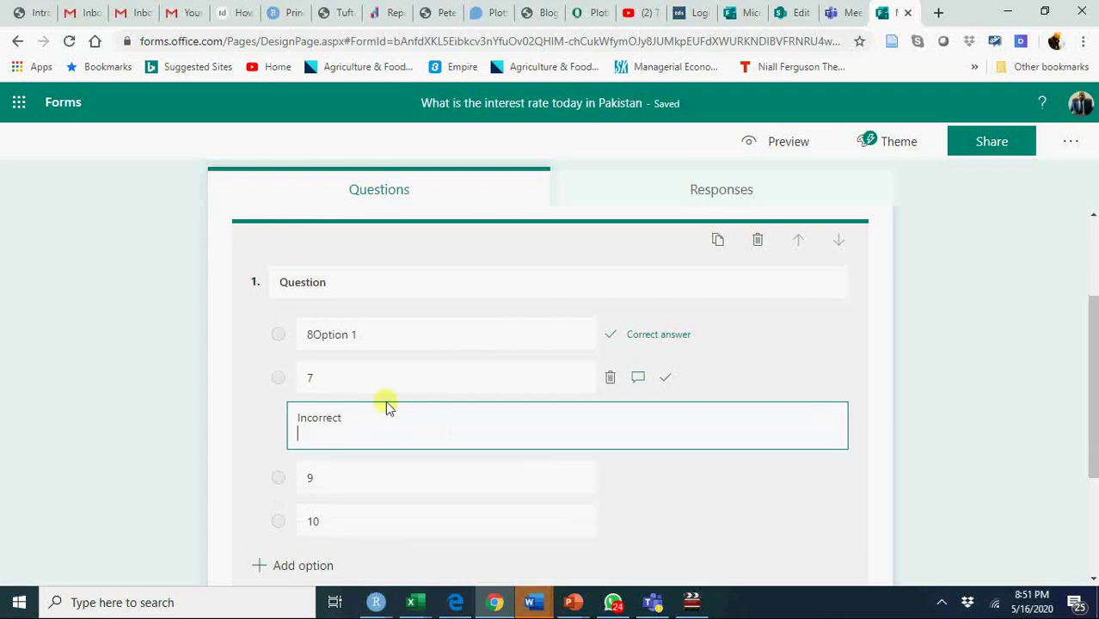
click(255, 427)
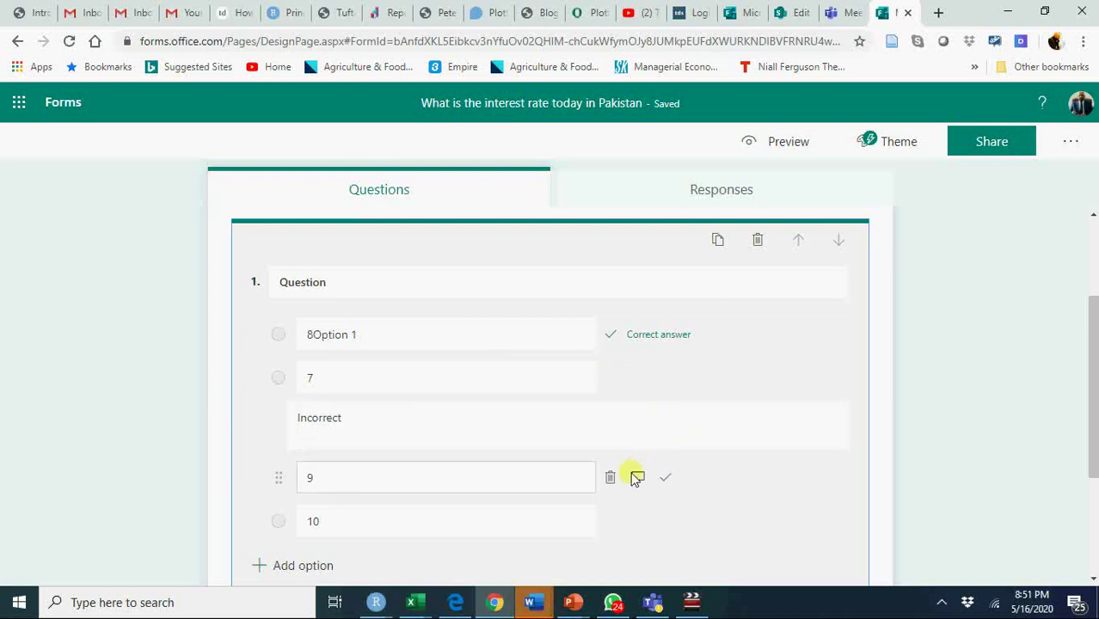
- Give answer 9 the feedback message 'INcorrect'
click(634, 475)
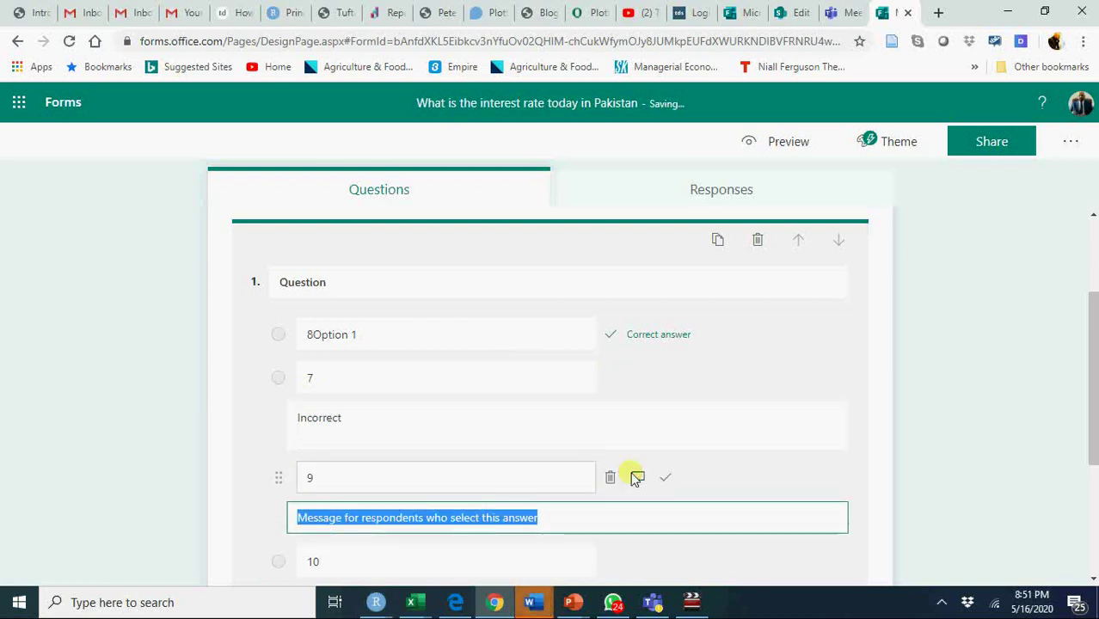
text(O)
key(BackSpace)
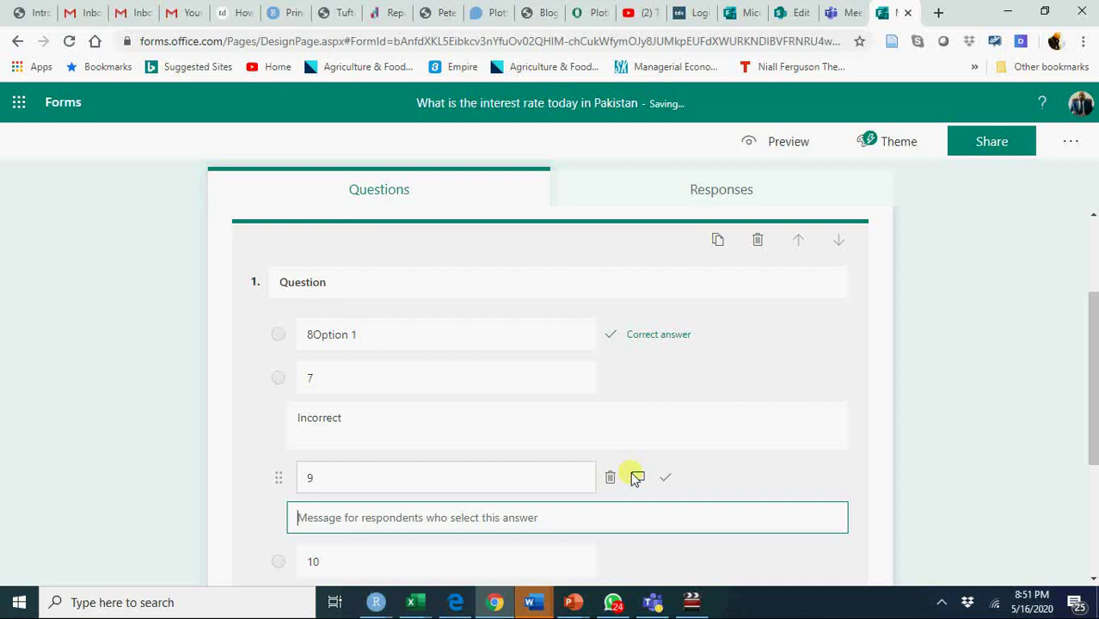
text(O)
key(BackSpace)
text(INcorrec)
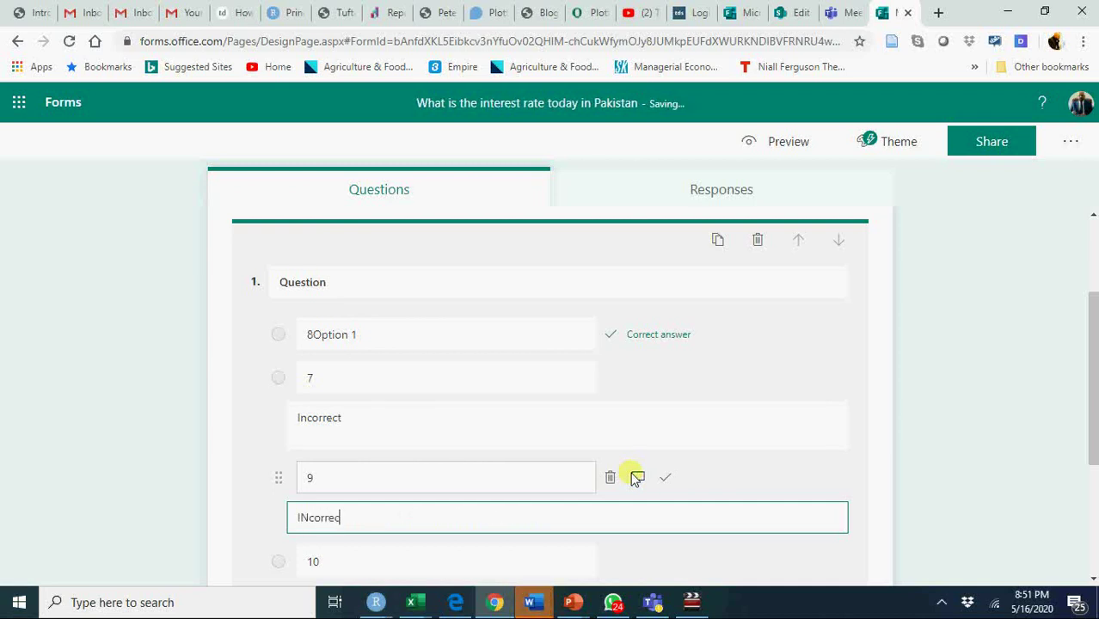
text(t)
key(Return)
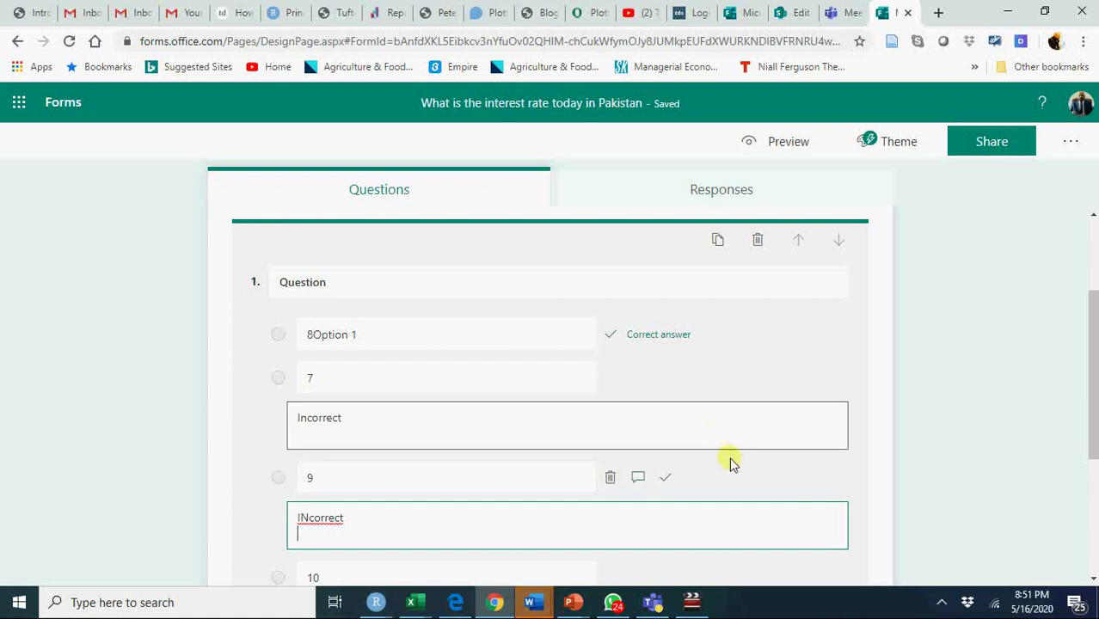
- In the quiz settings, allow more than one response per person
click(959, 377)
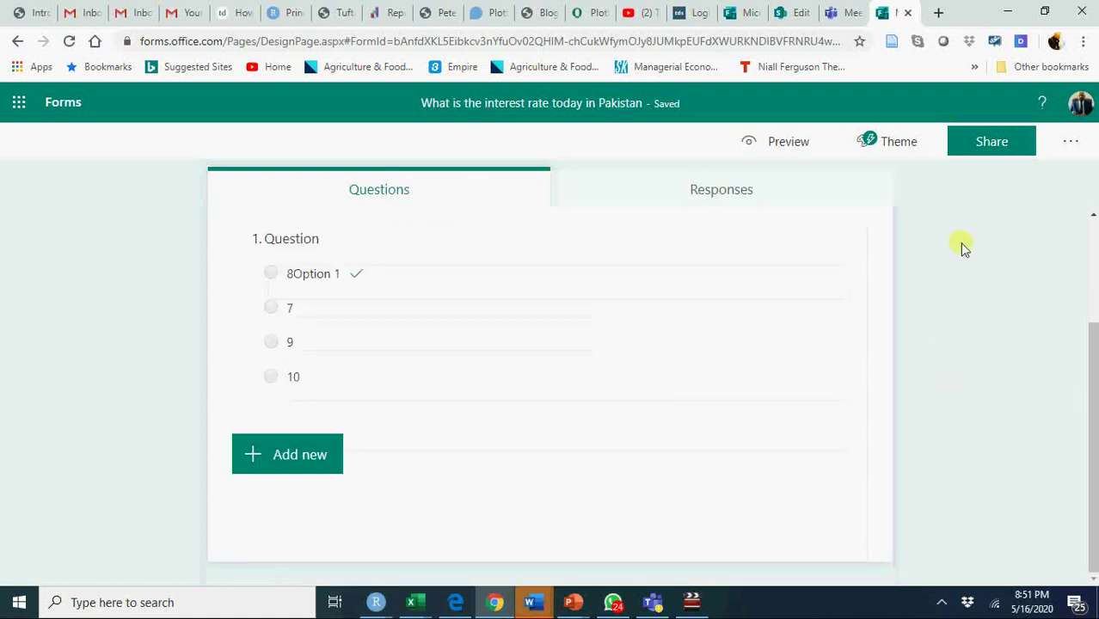
click(980, 152)
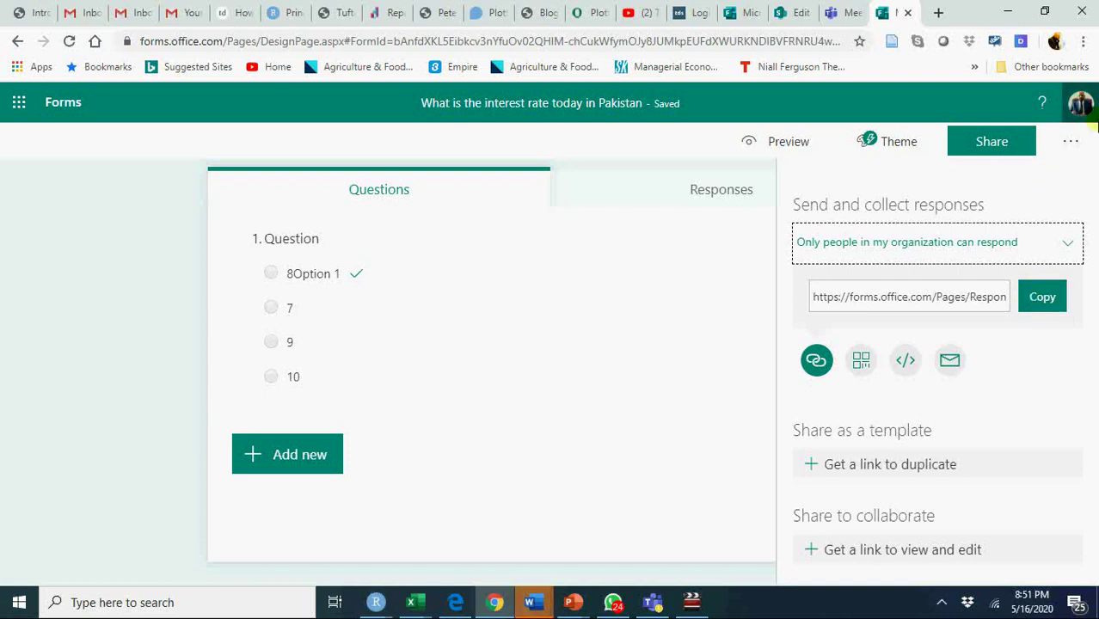
click(1084, 142)
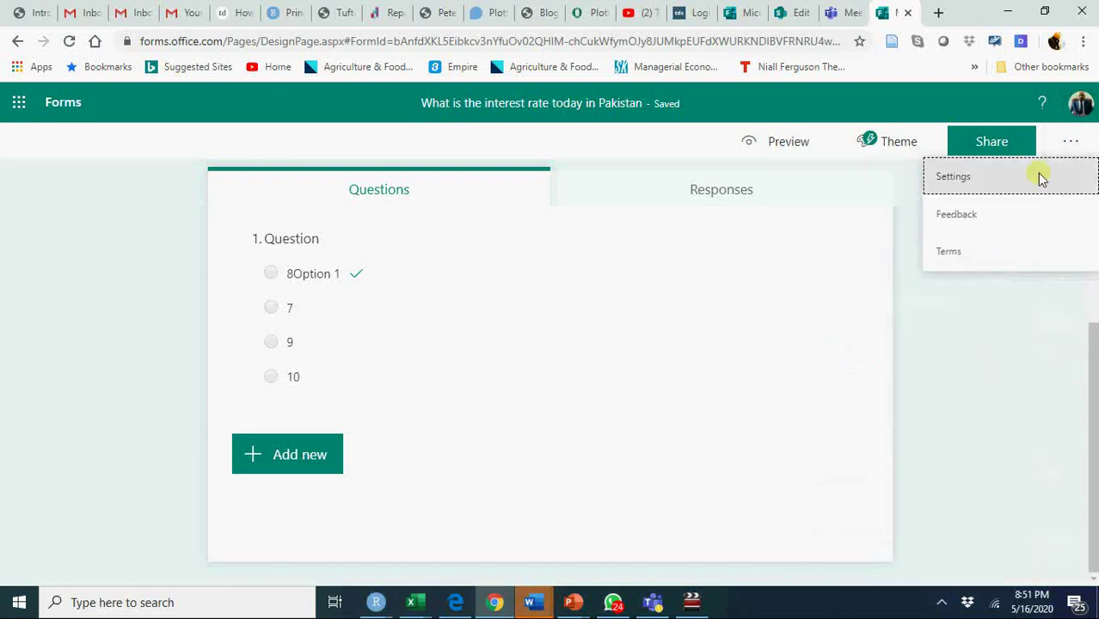
click(1025, 183)
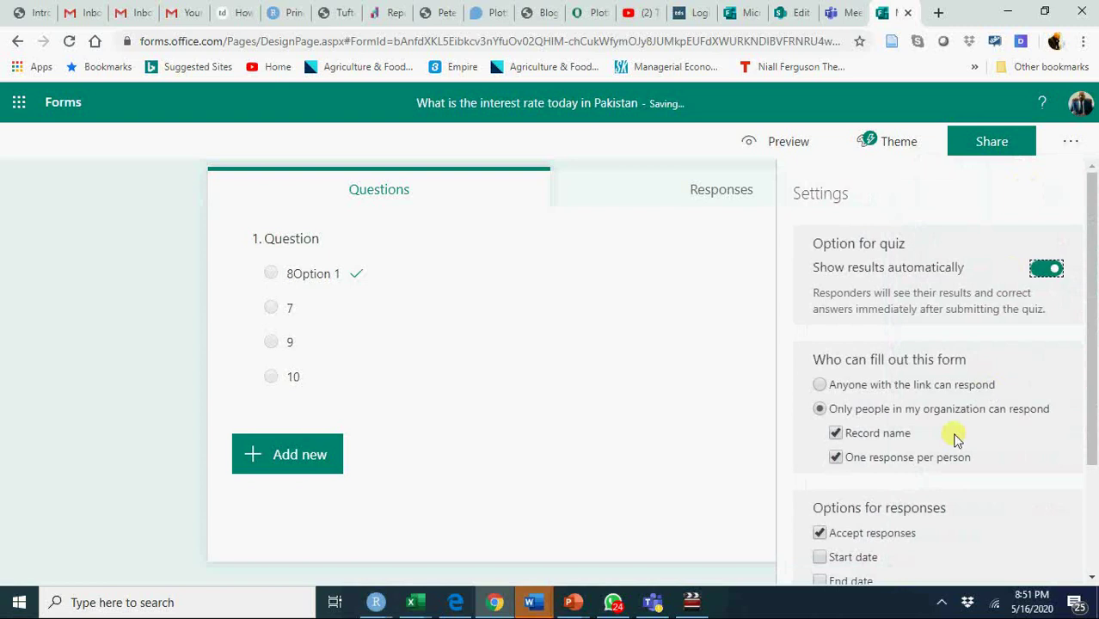
click(865, 459)
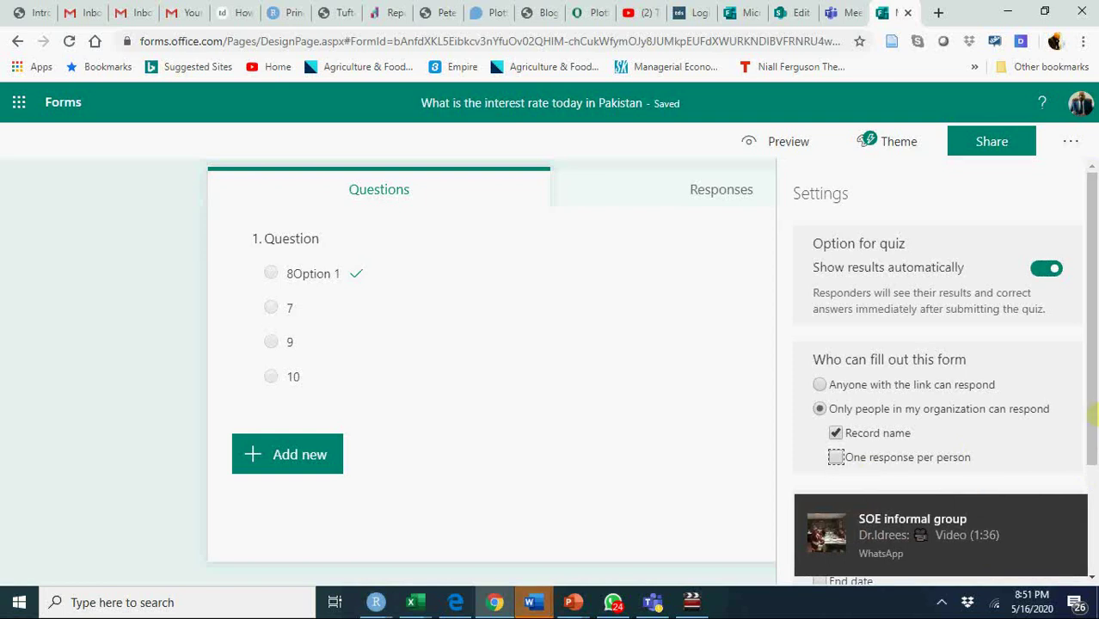
click(678, 457)
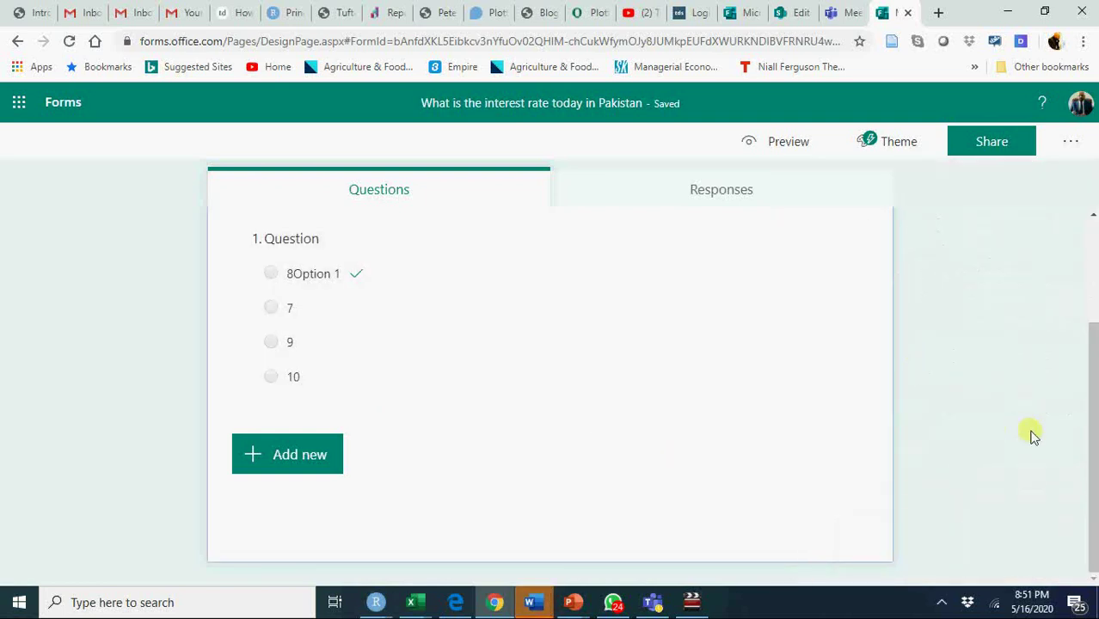
- Set the quiz to accept responses from 5/16/2020 9:00 PM to 10:00 PM
click(1073, 140)
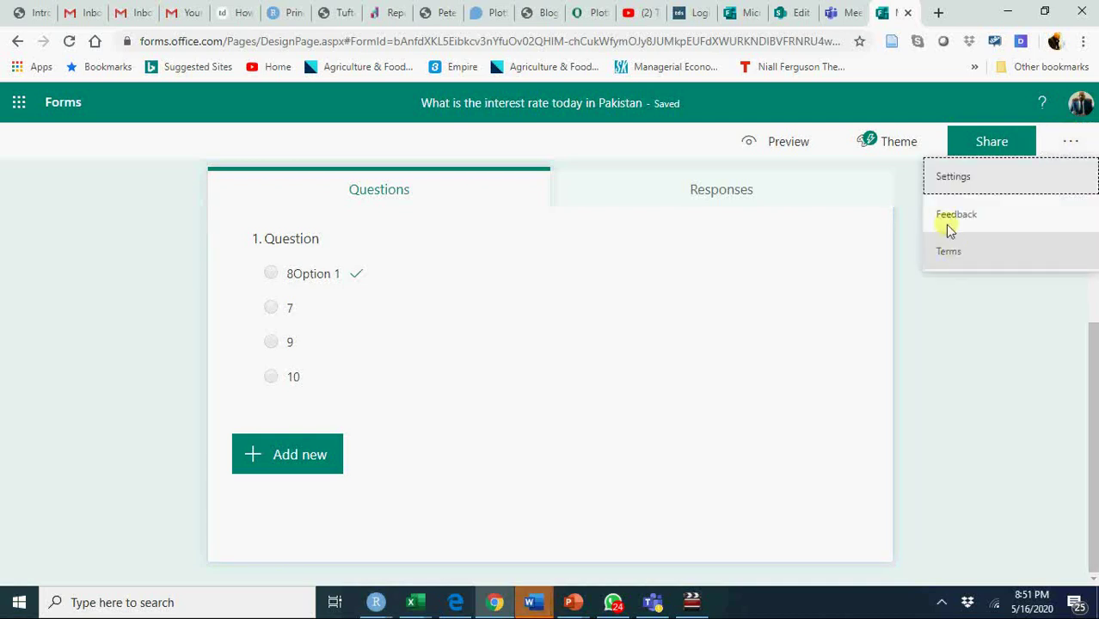
click(996, 172)
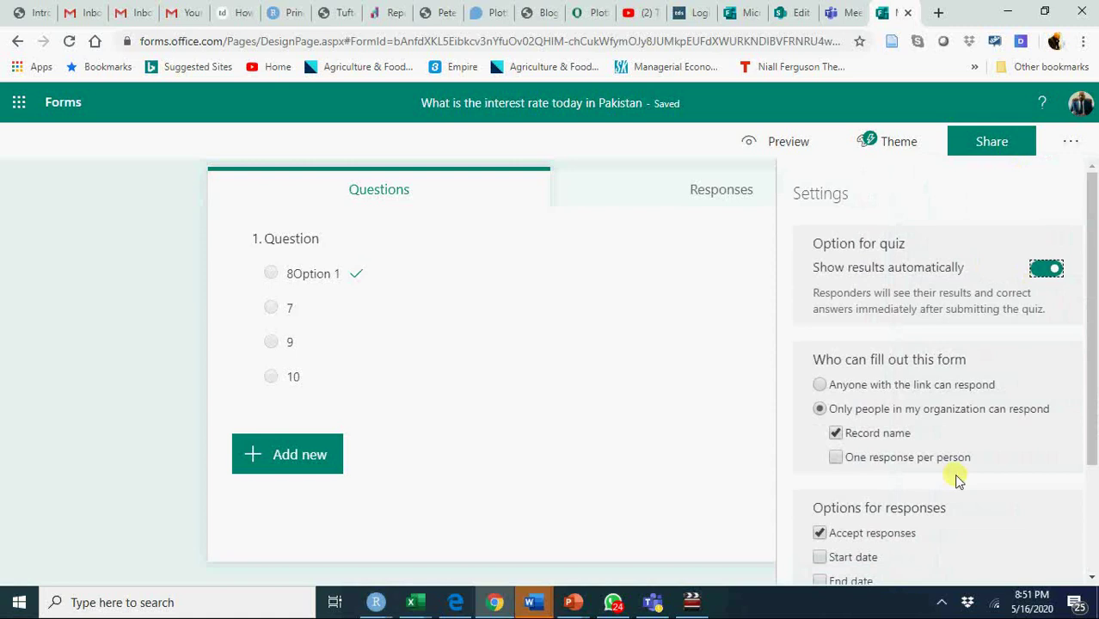
click(848, 559)
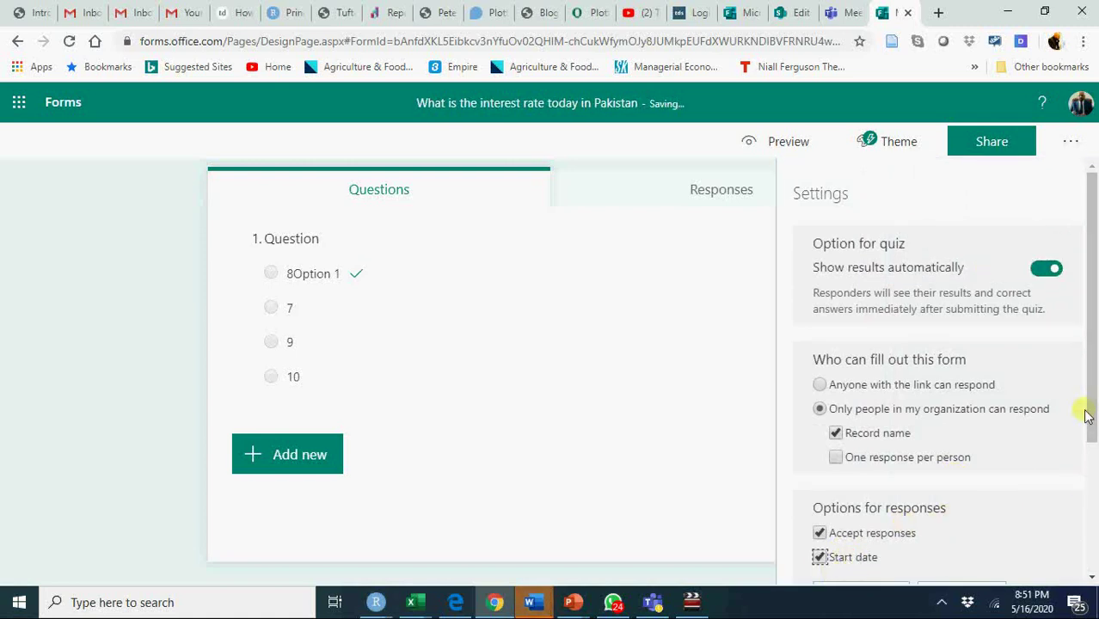
scroll(1084, 464, down, 2)
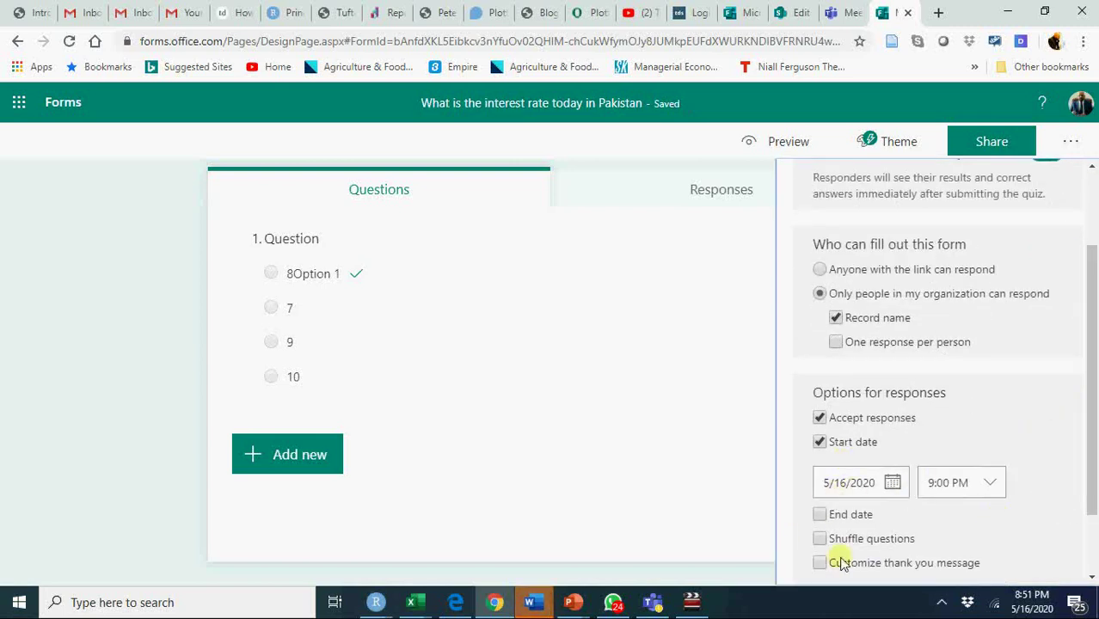
click(819, 515)
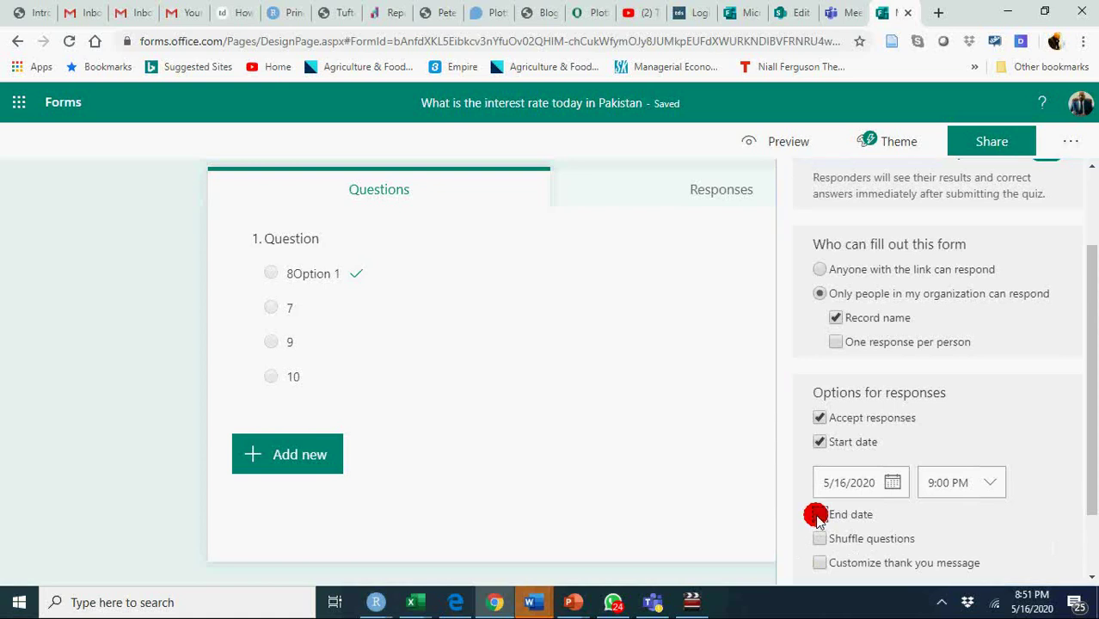
drag(1093, 448, 1093, 533)
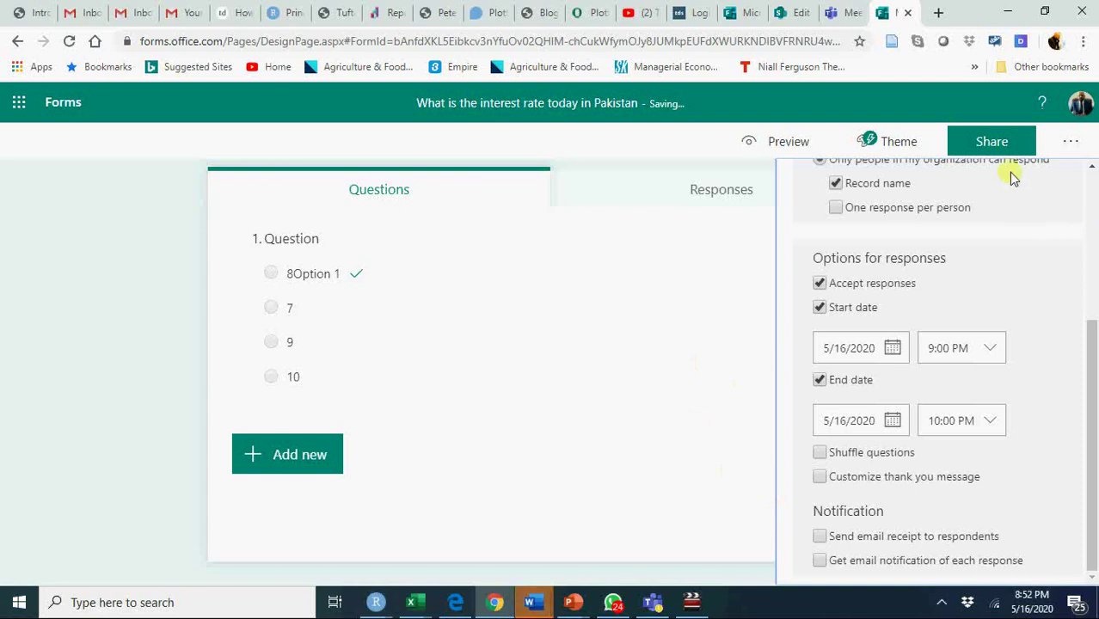
- Copy the quiz's response link and switch back to Teams
click(1004, 145)
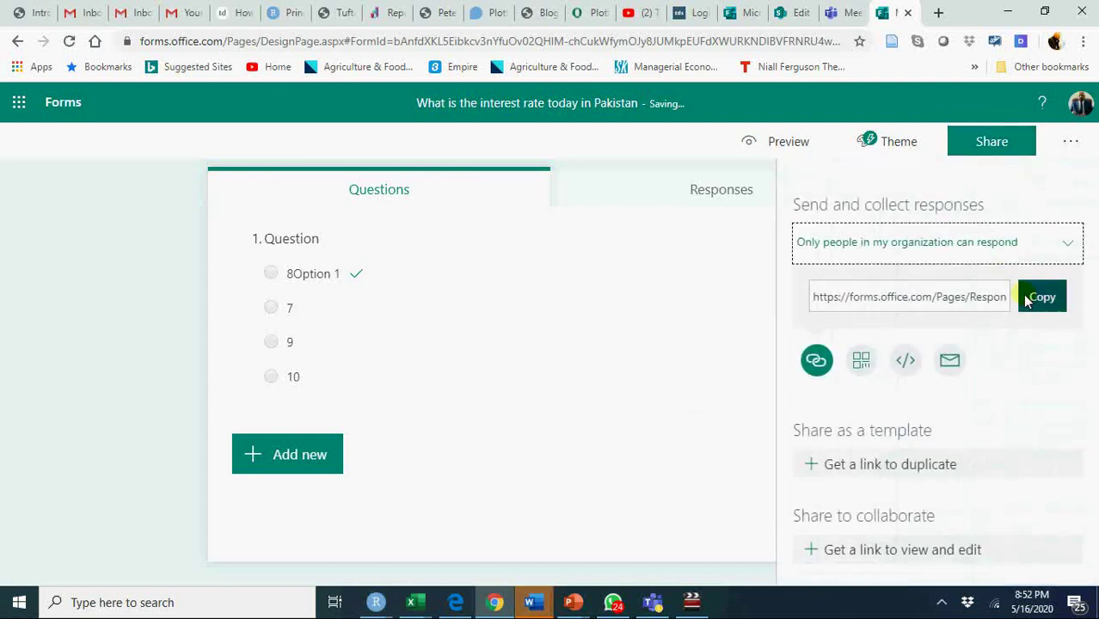
click(1039, 308)
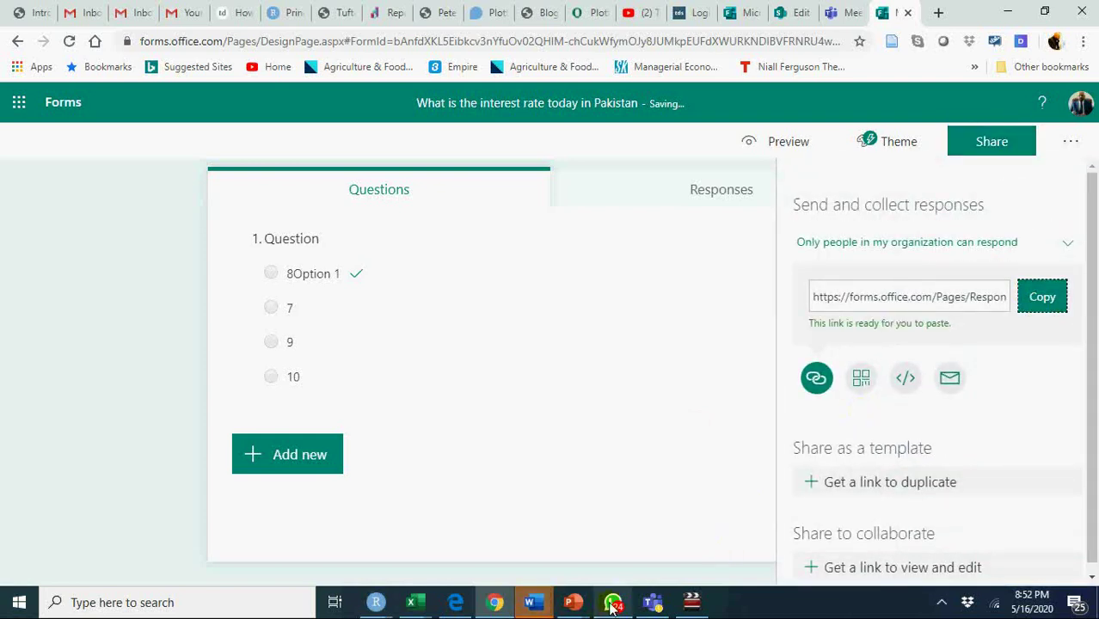
click(654, 604)
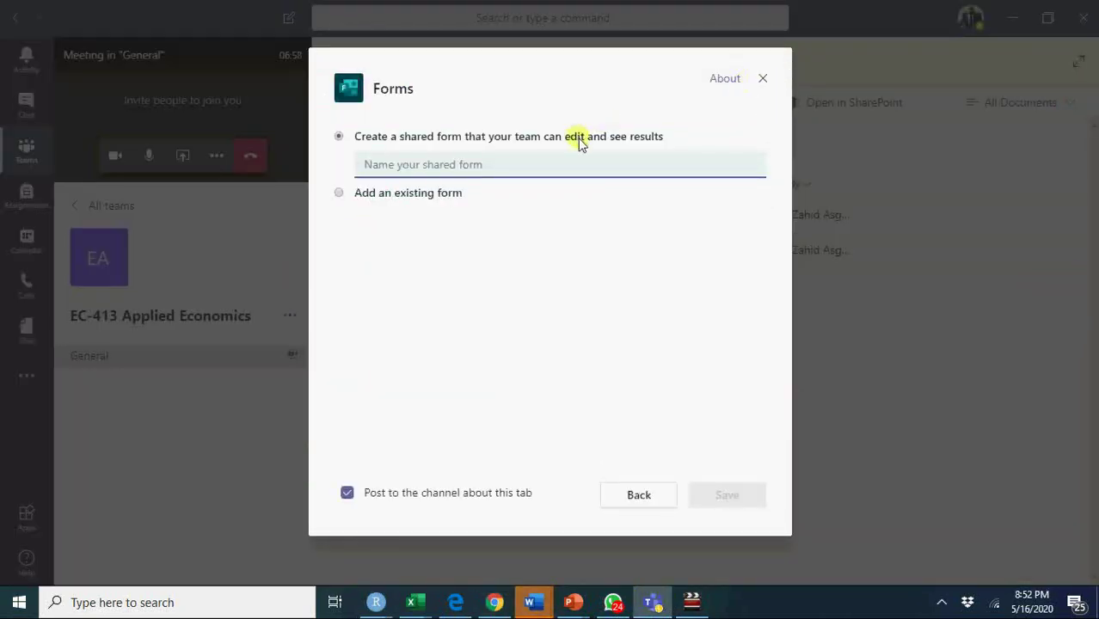
- Paste the copied quiz link as a new post in the EC-413 General channel
click(762, 79)
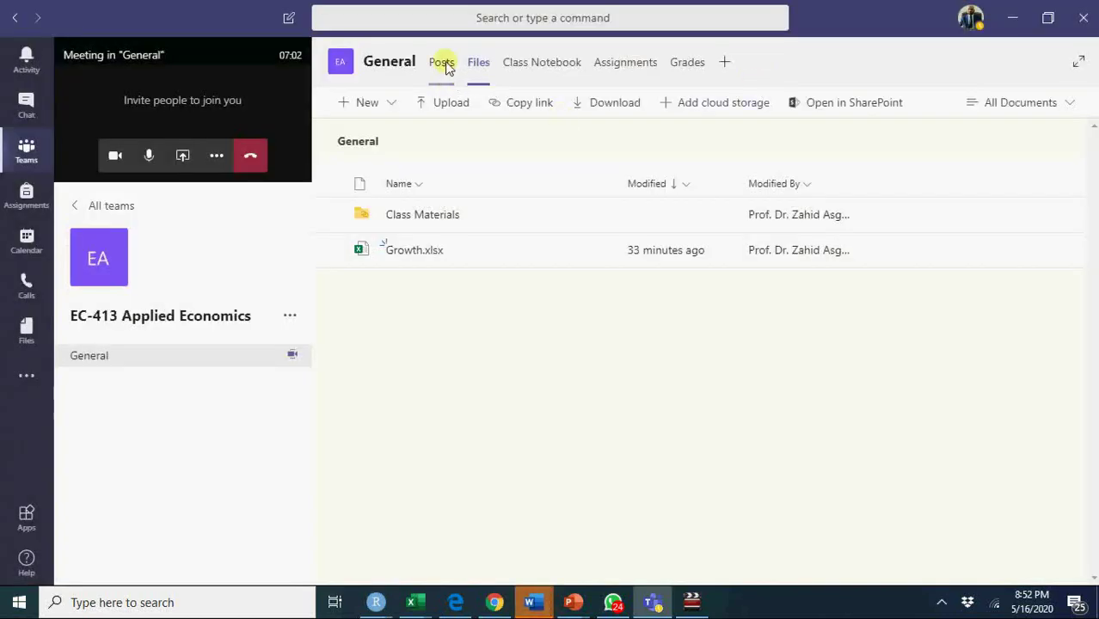
click(442, 63)
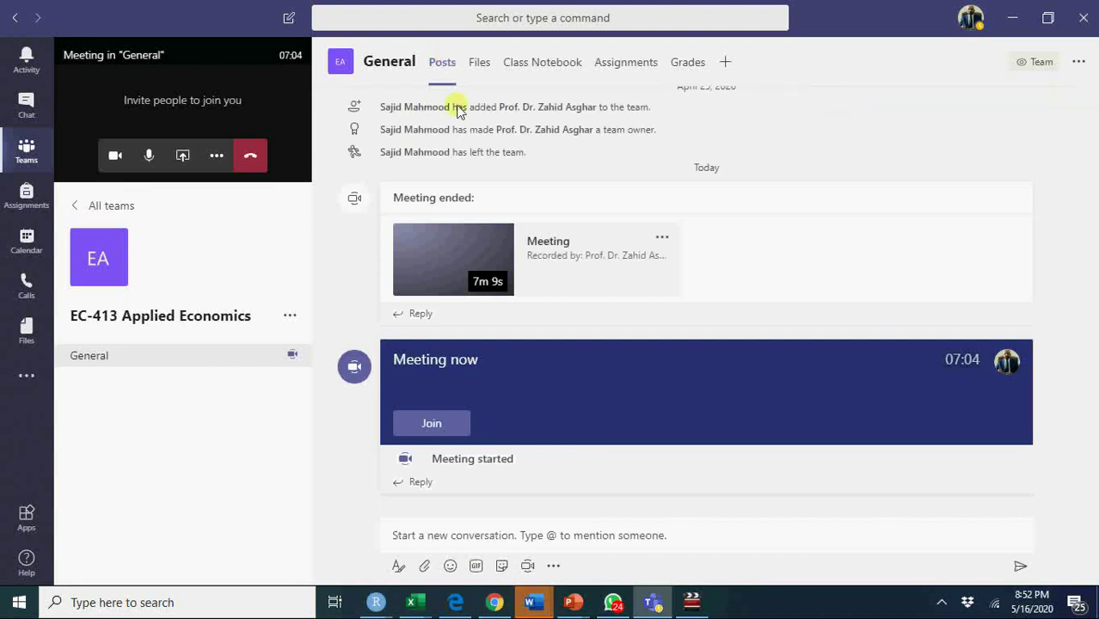
click(464, 540)
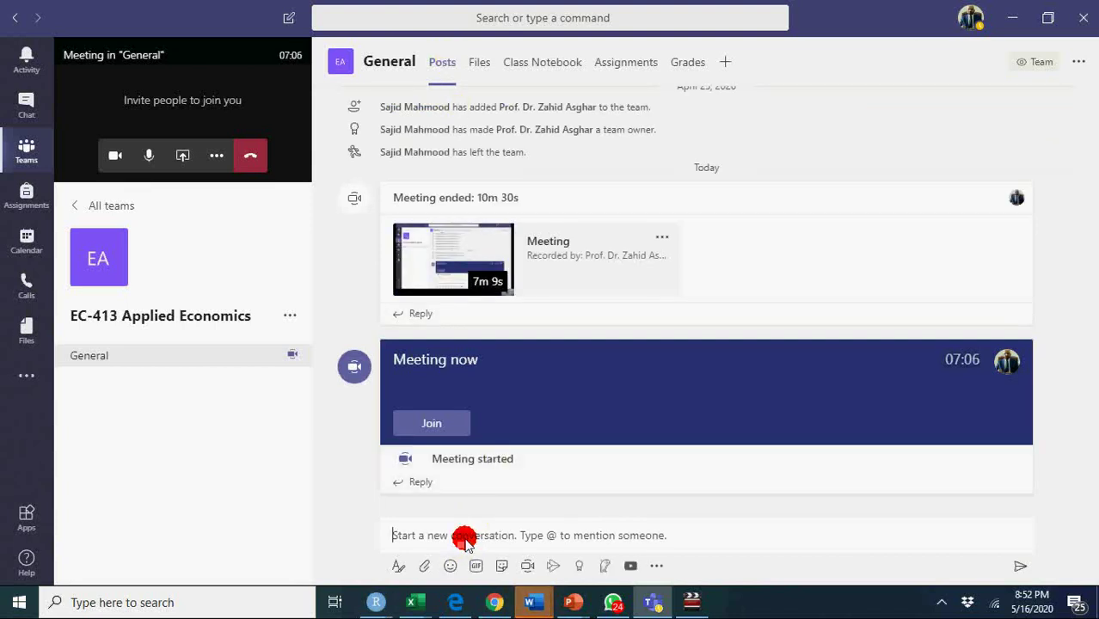
key(ctrl+v)
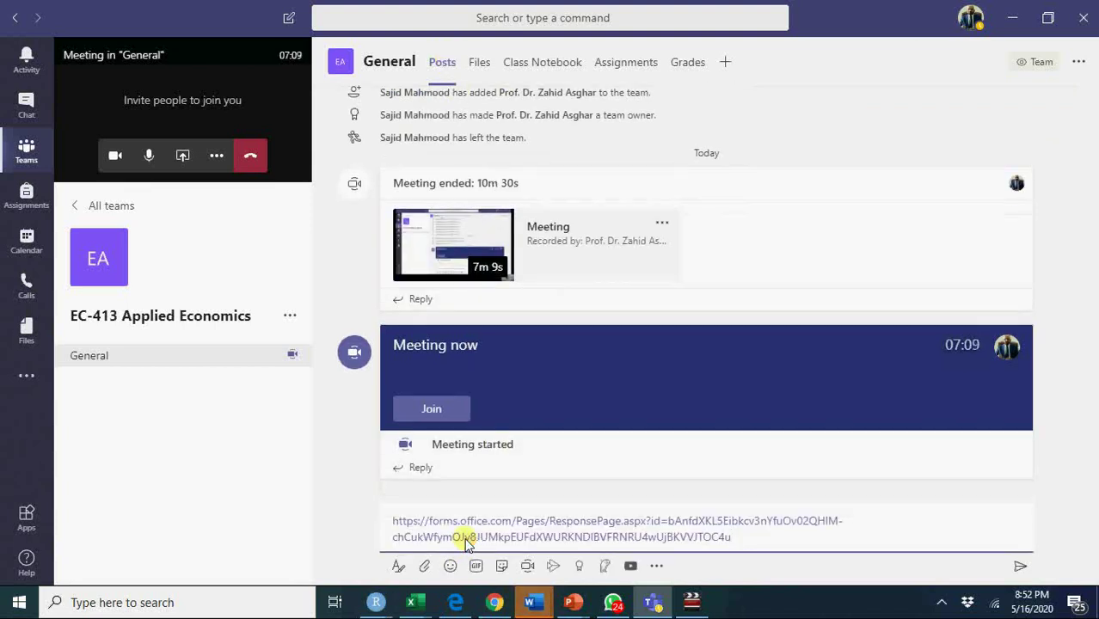
key(Return)
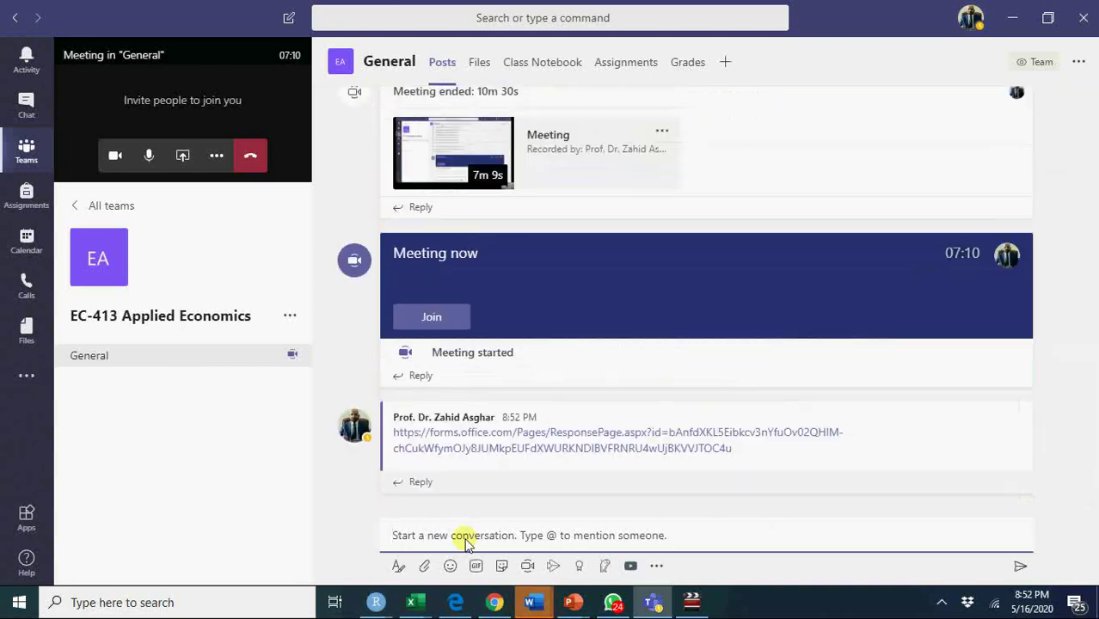
click(519, 434)
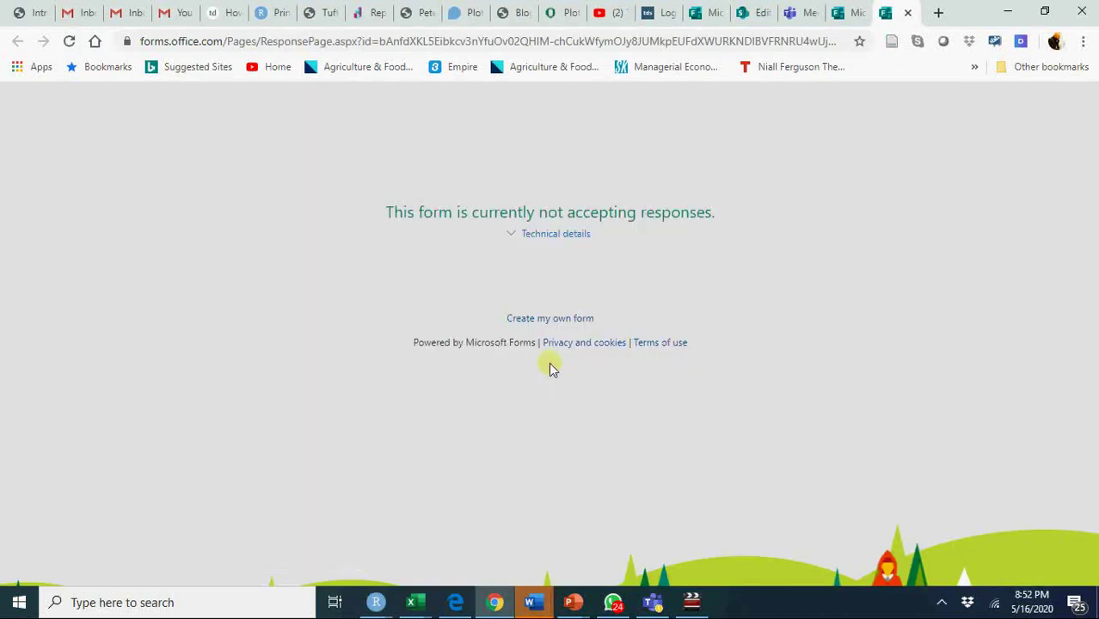
click(851, 12)
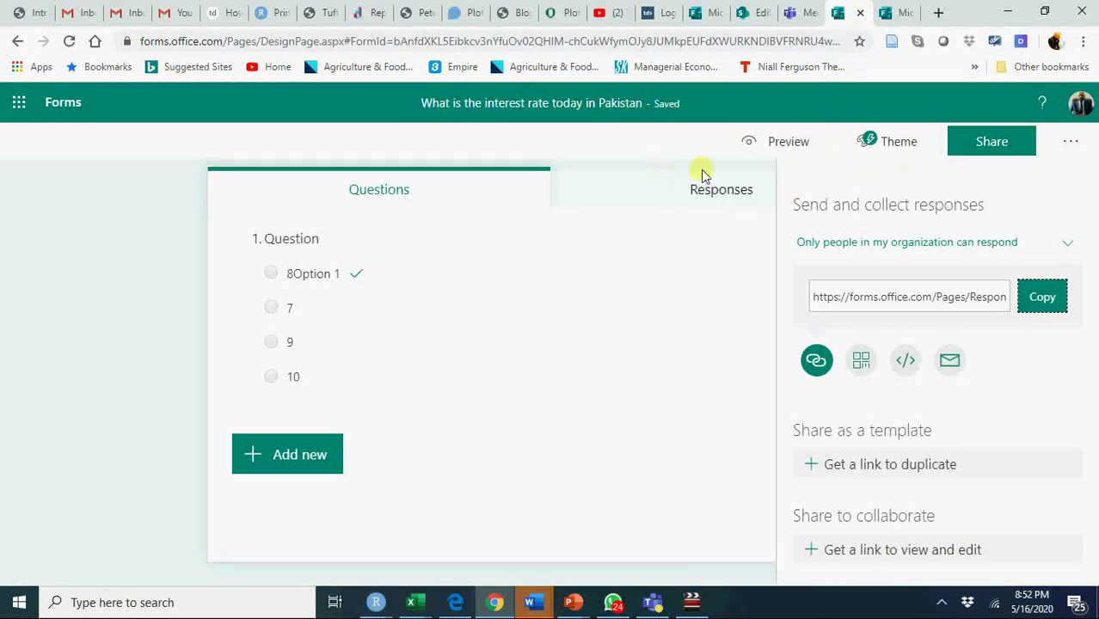
click(656, 600)
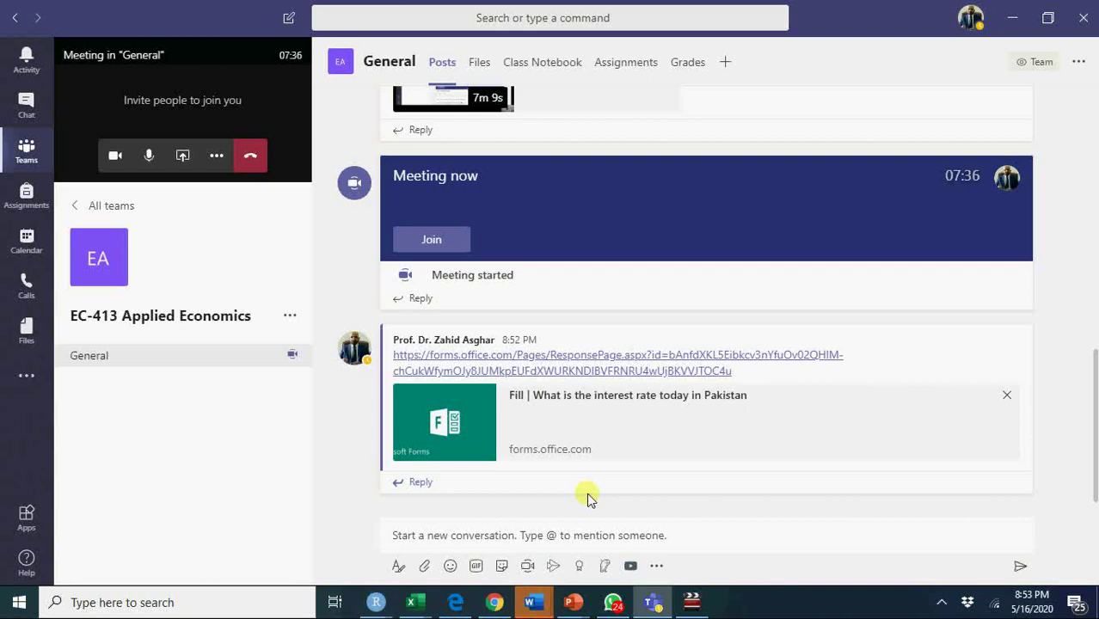
click(496, 605)
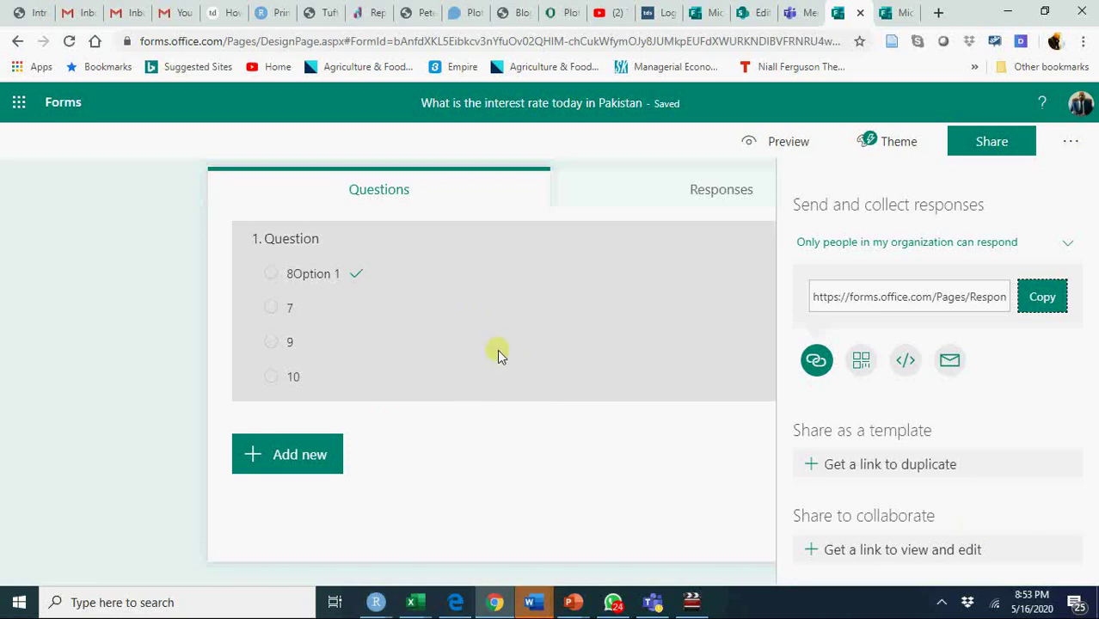
click(661, 600)
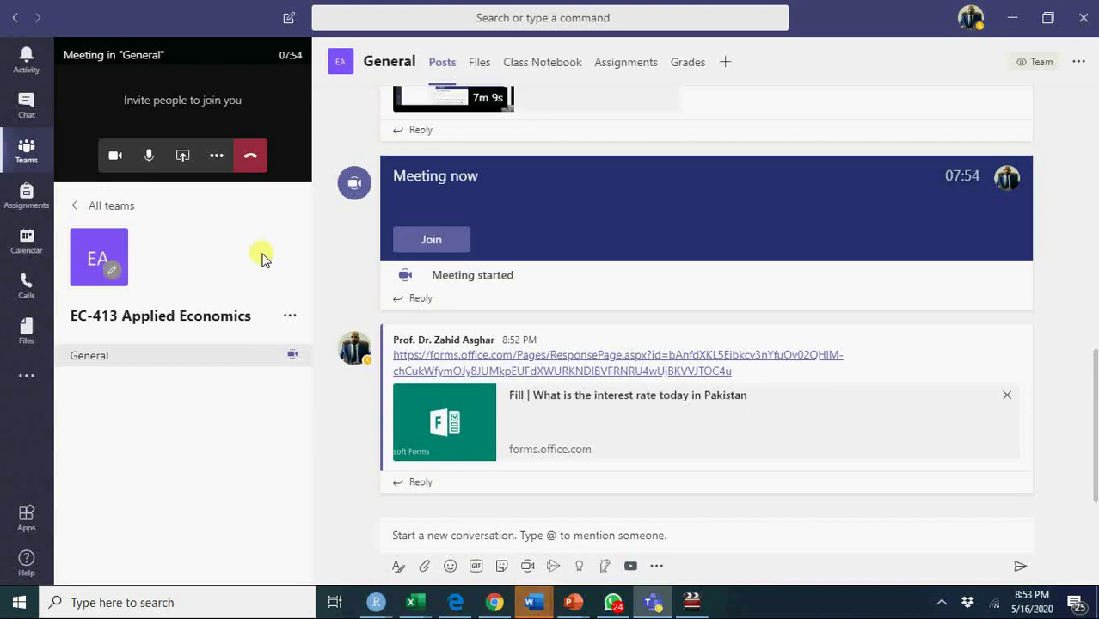
- Expand the top-left mini meeting panel back into the full call view
click(228, 126)
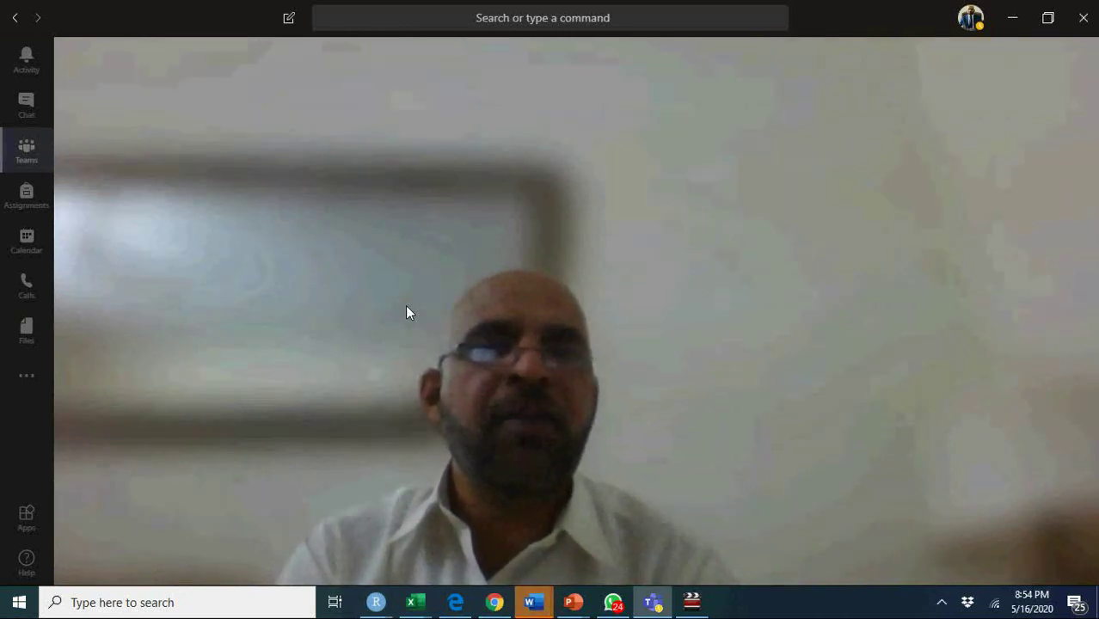
mouse_move(658, 232)
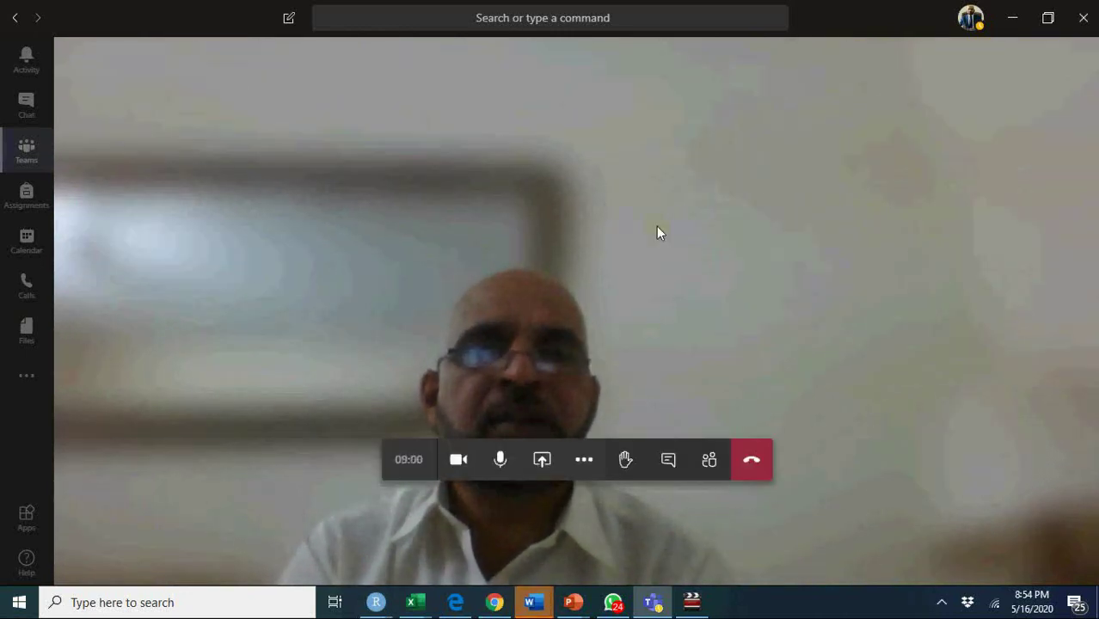